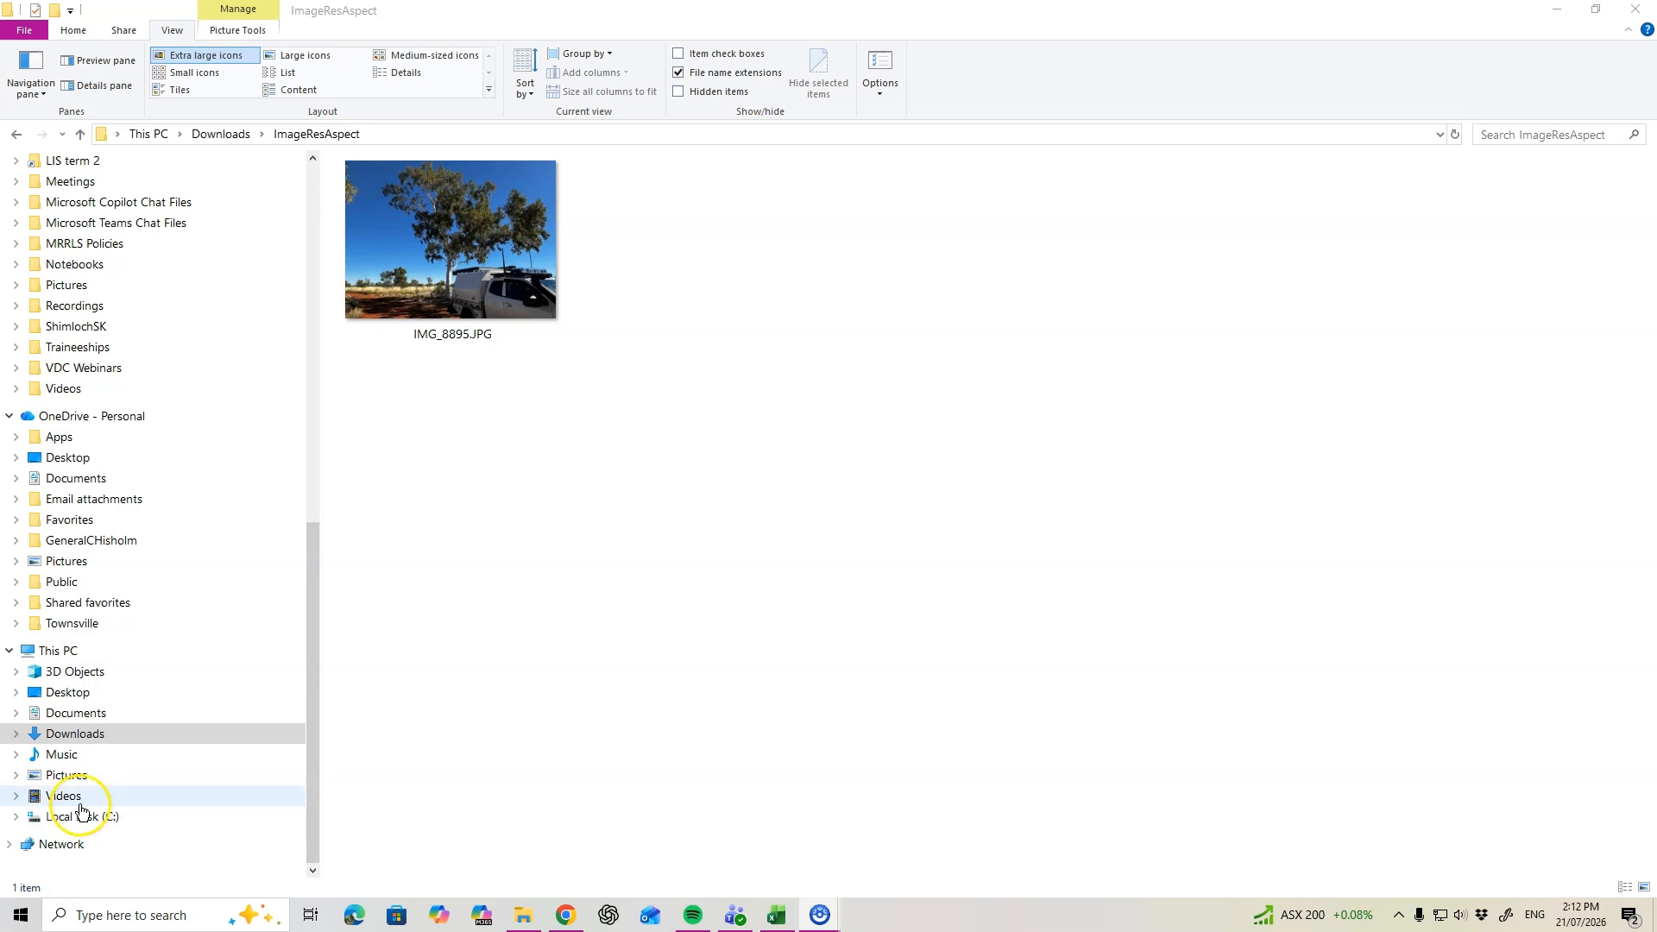
Open IMG_8895.JPG from the ImageResAspect folder in the Photos app.
left_click(445, 235)
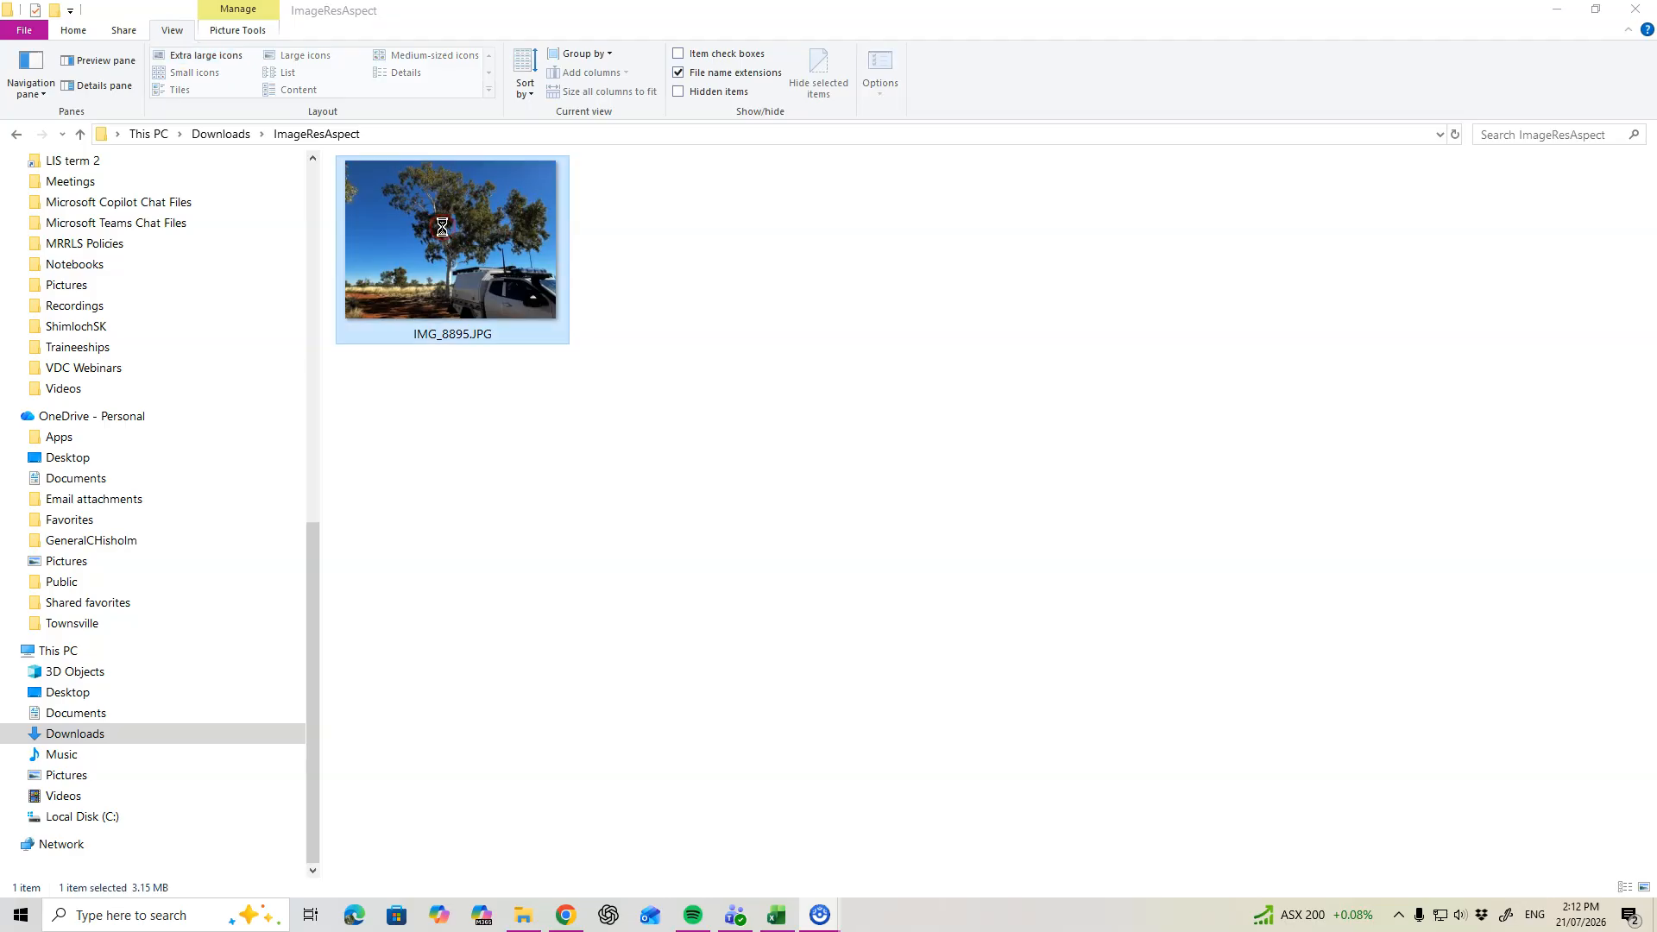
right_click(442, 221)
mouse_move(580, 684)
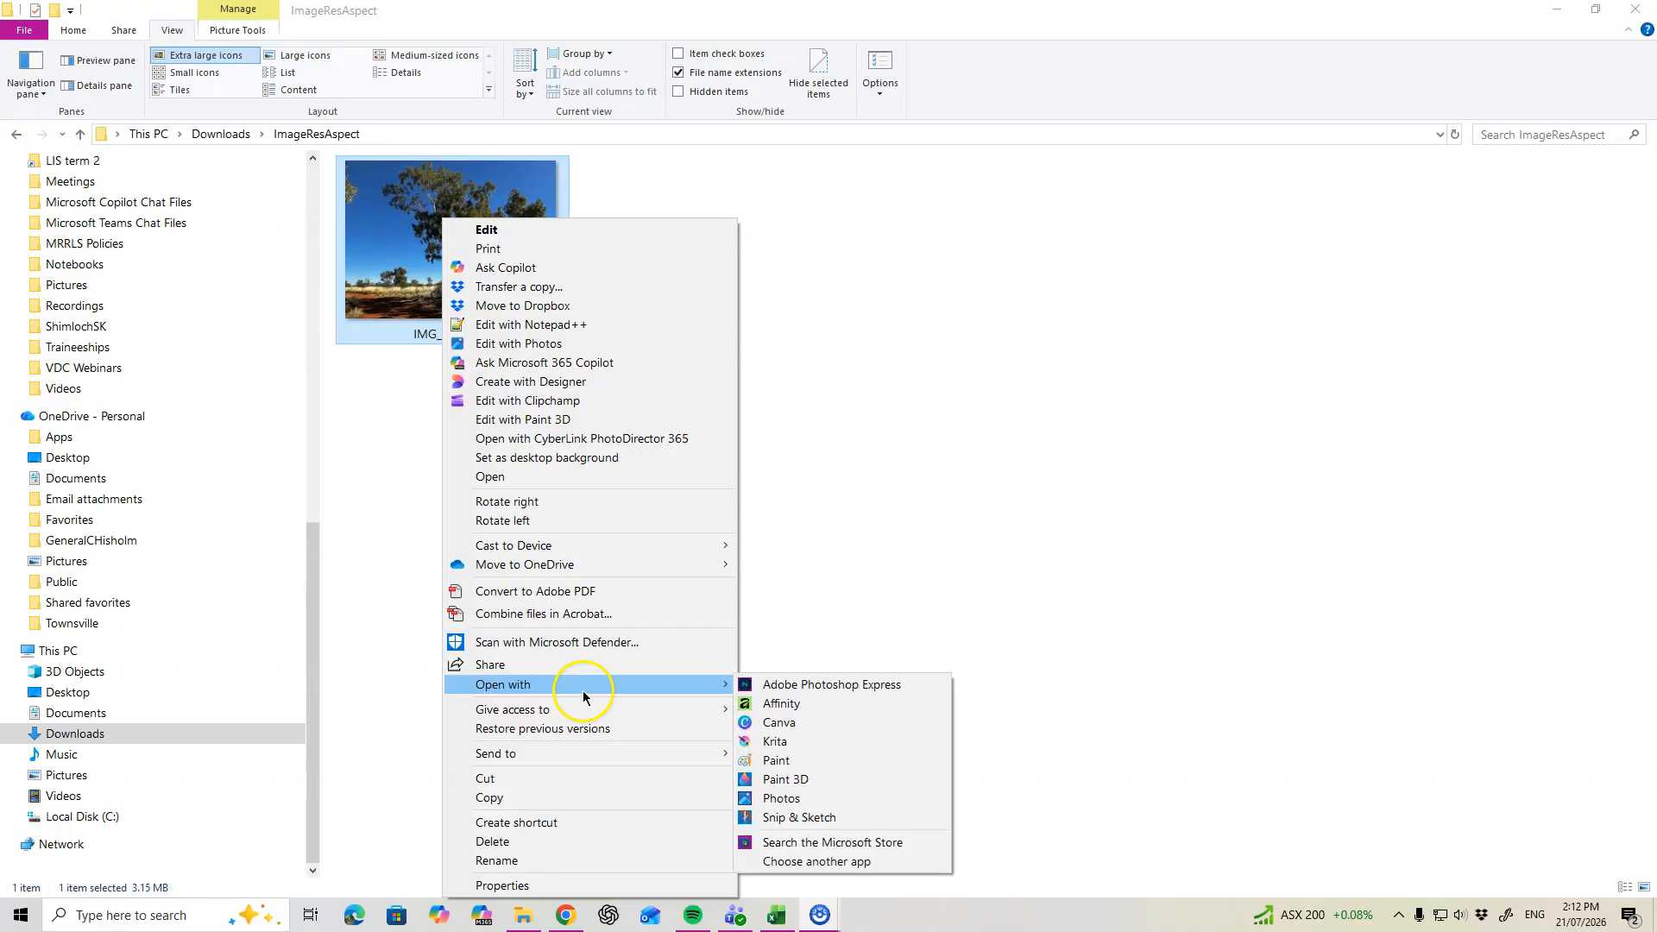
left_click(788, 802)
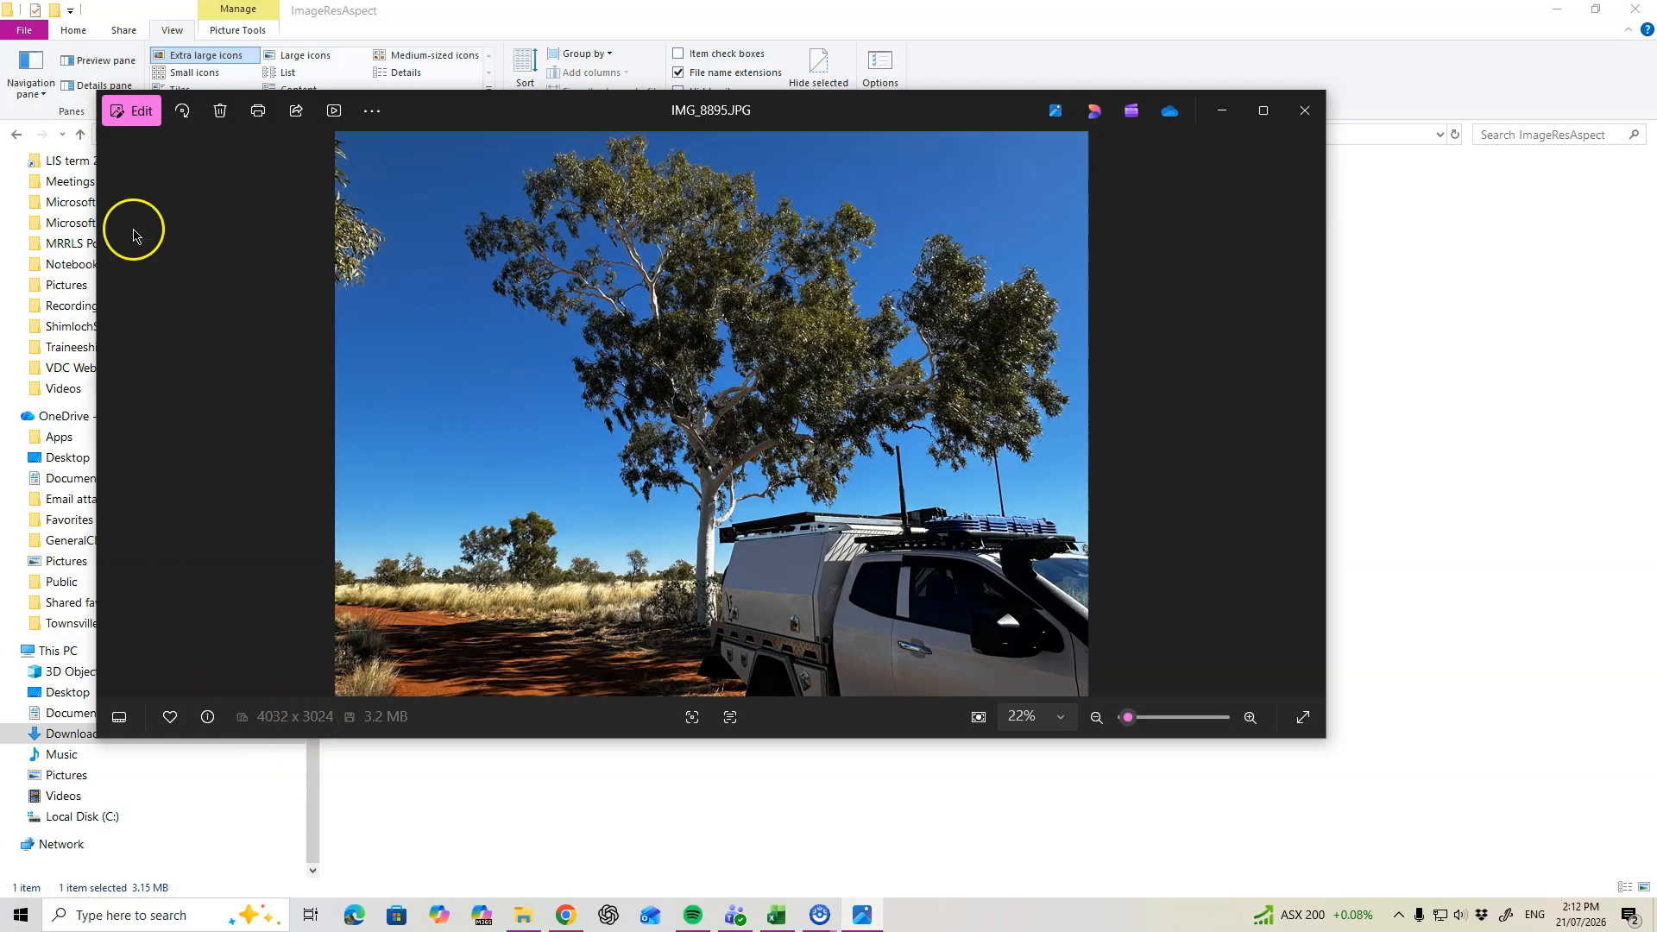
Resize the photo in pixels to a width of 960 px, keeping the width and height linked.
left_click(378, 119)
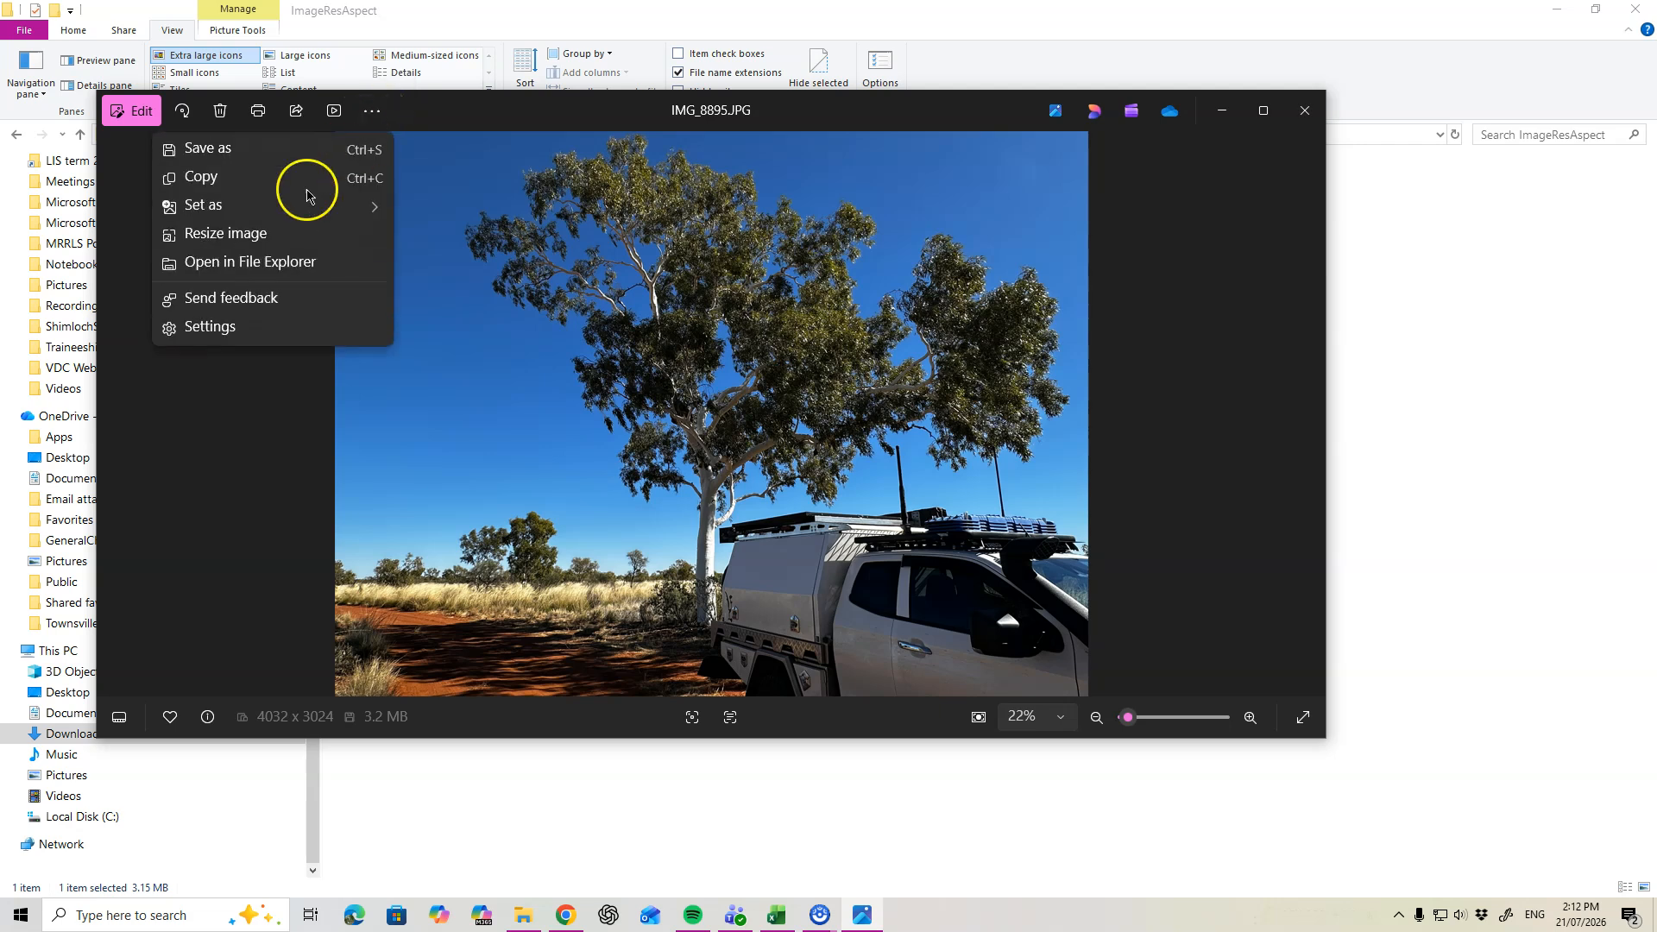
left_click(231, 235)
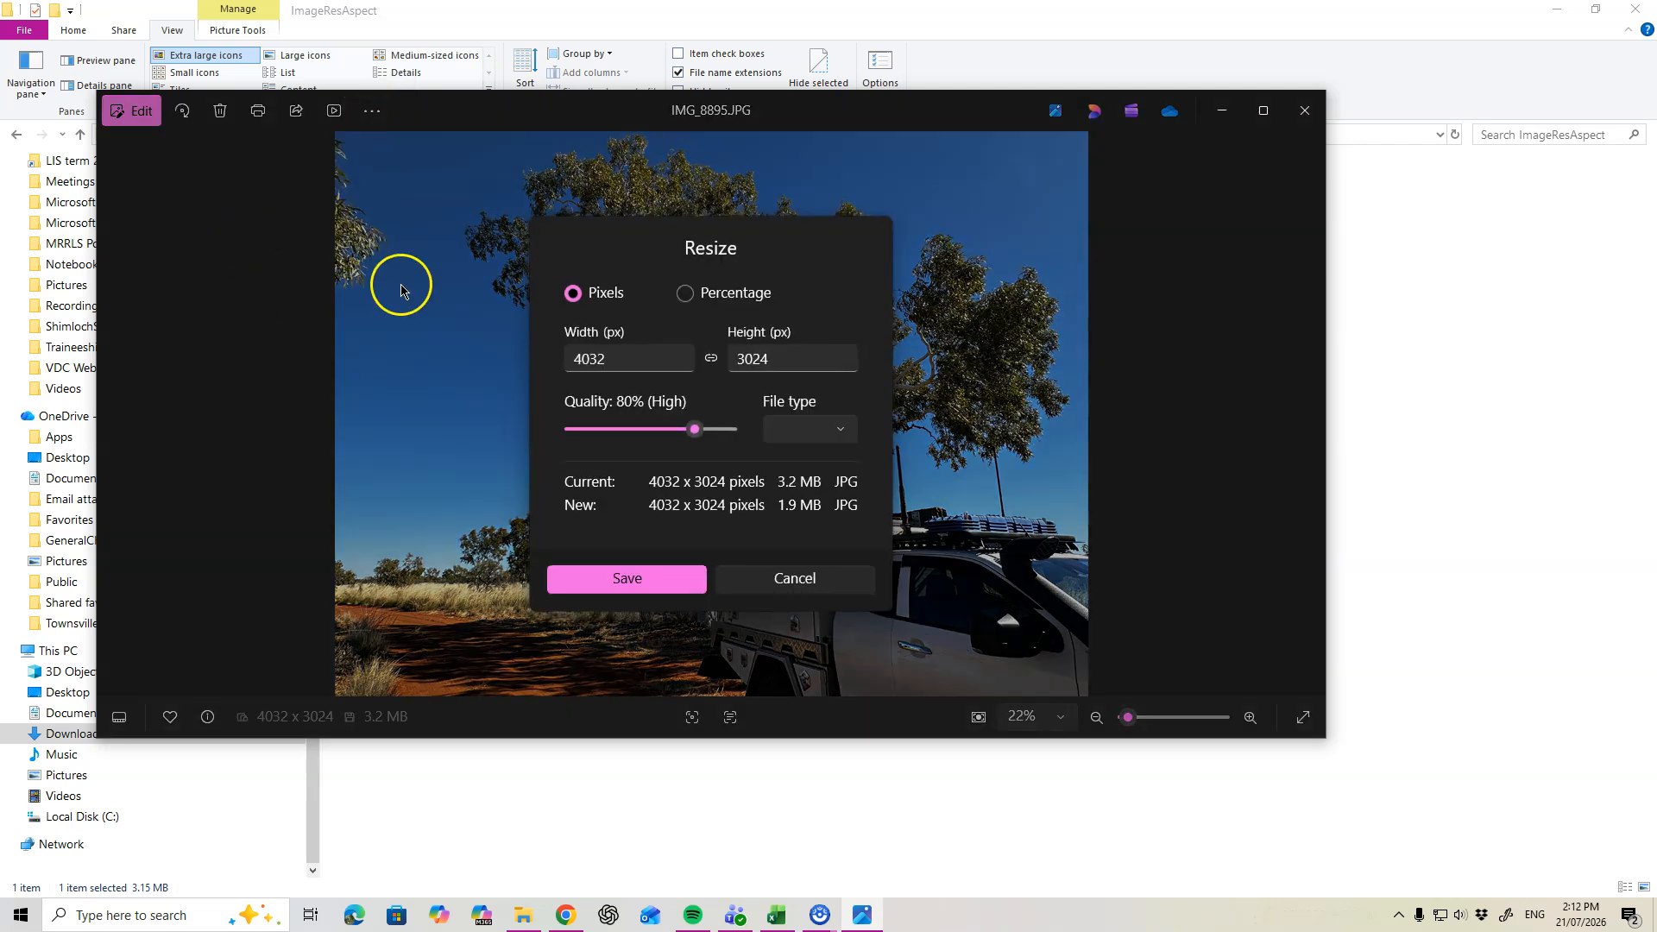
left_click(593, 364)
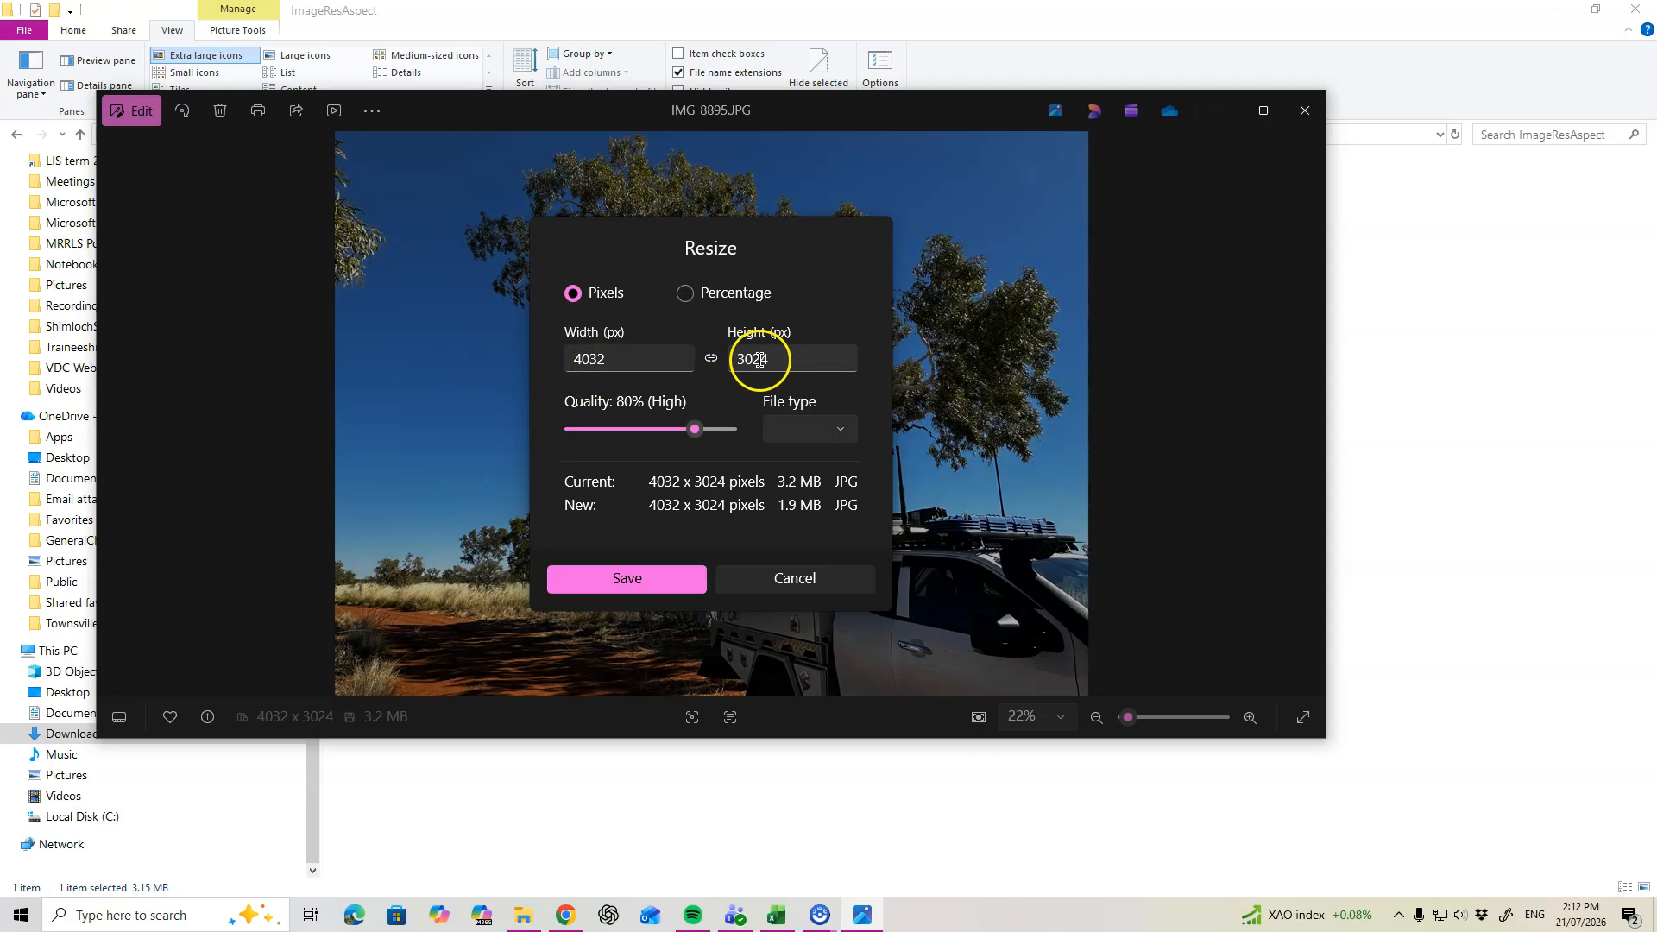
left_click(643, 354)
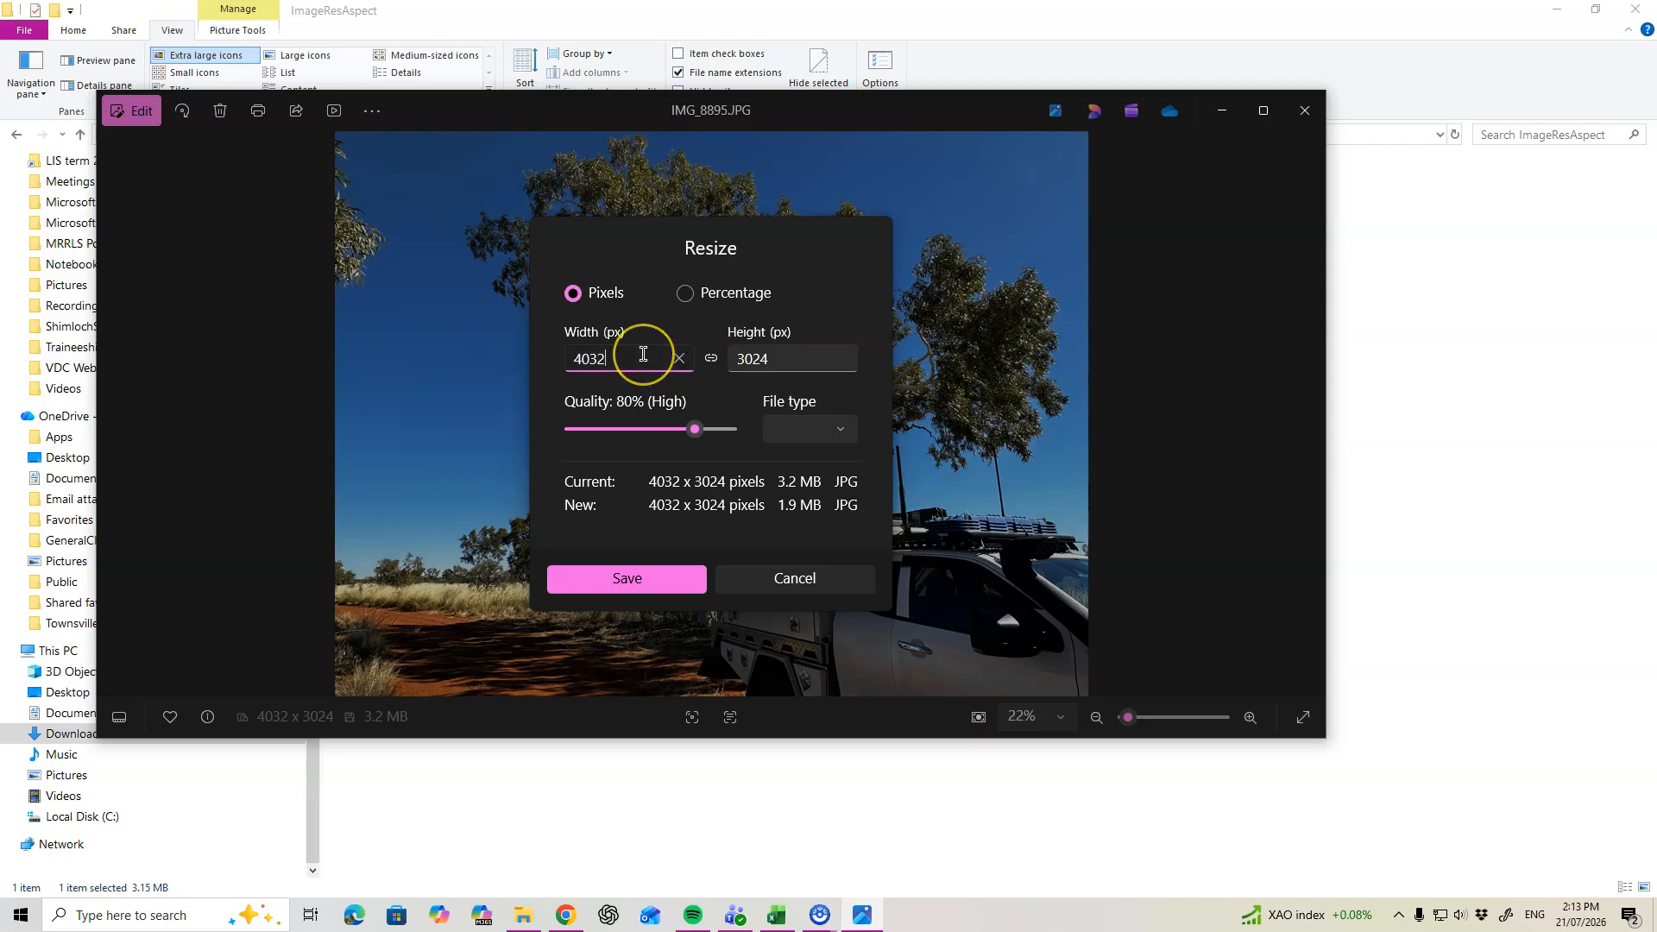
key("BackSpace")
key("BackSpace")
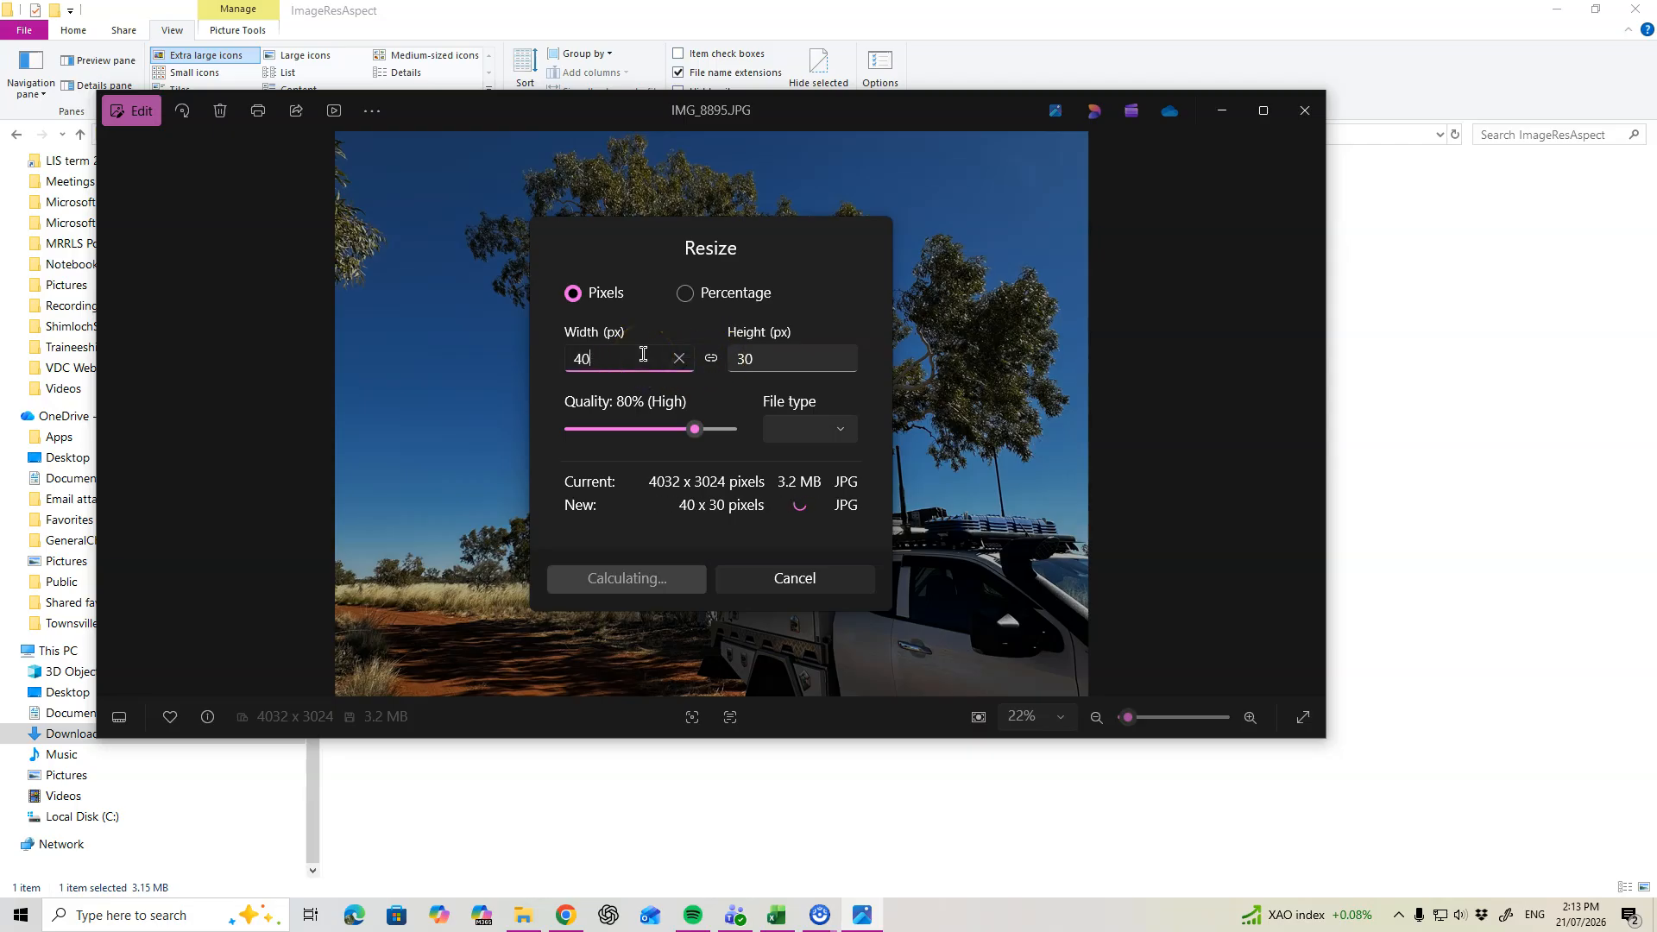
key("BackSpace")
key("BackSpace")
type("960")
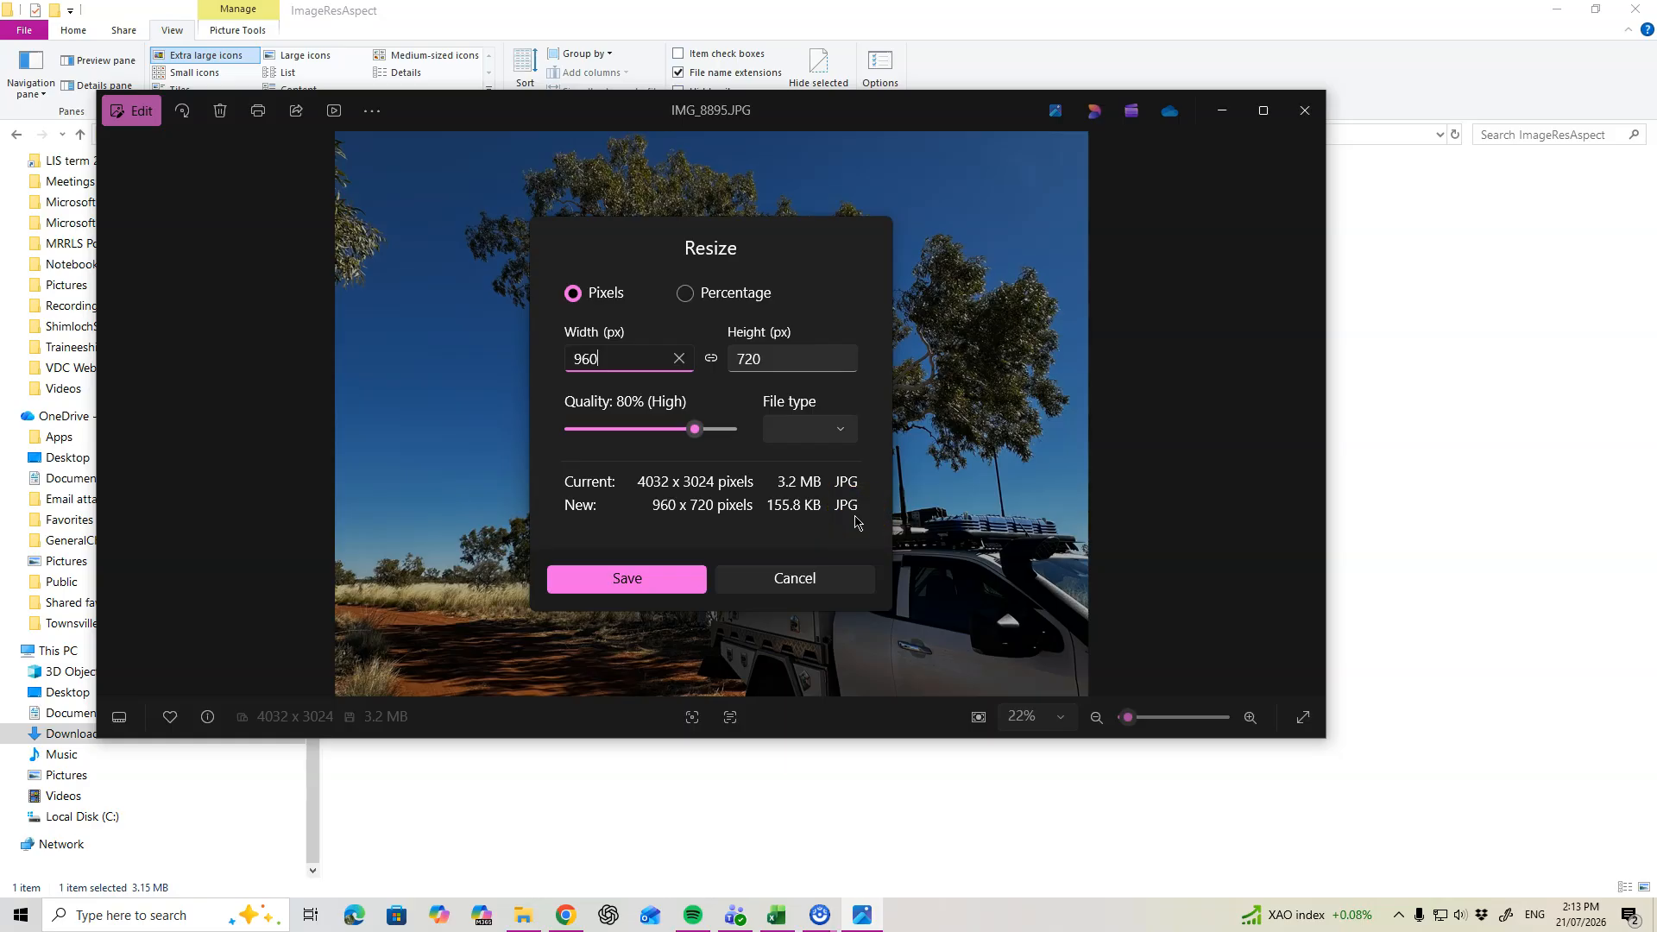
Save the resized photo as a JPG named Image960CarTree in the ImageResAspect folder.
left_click(616, 584)
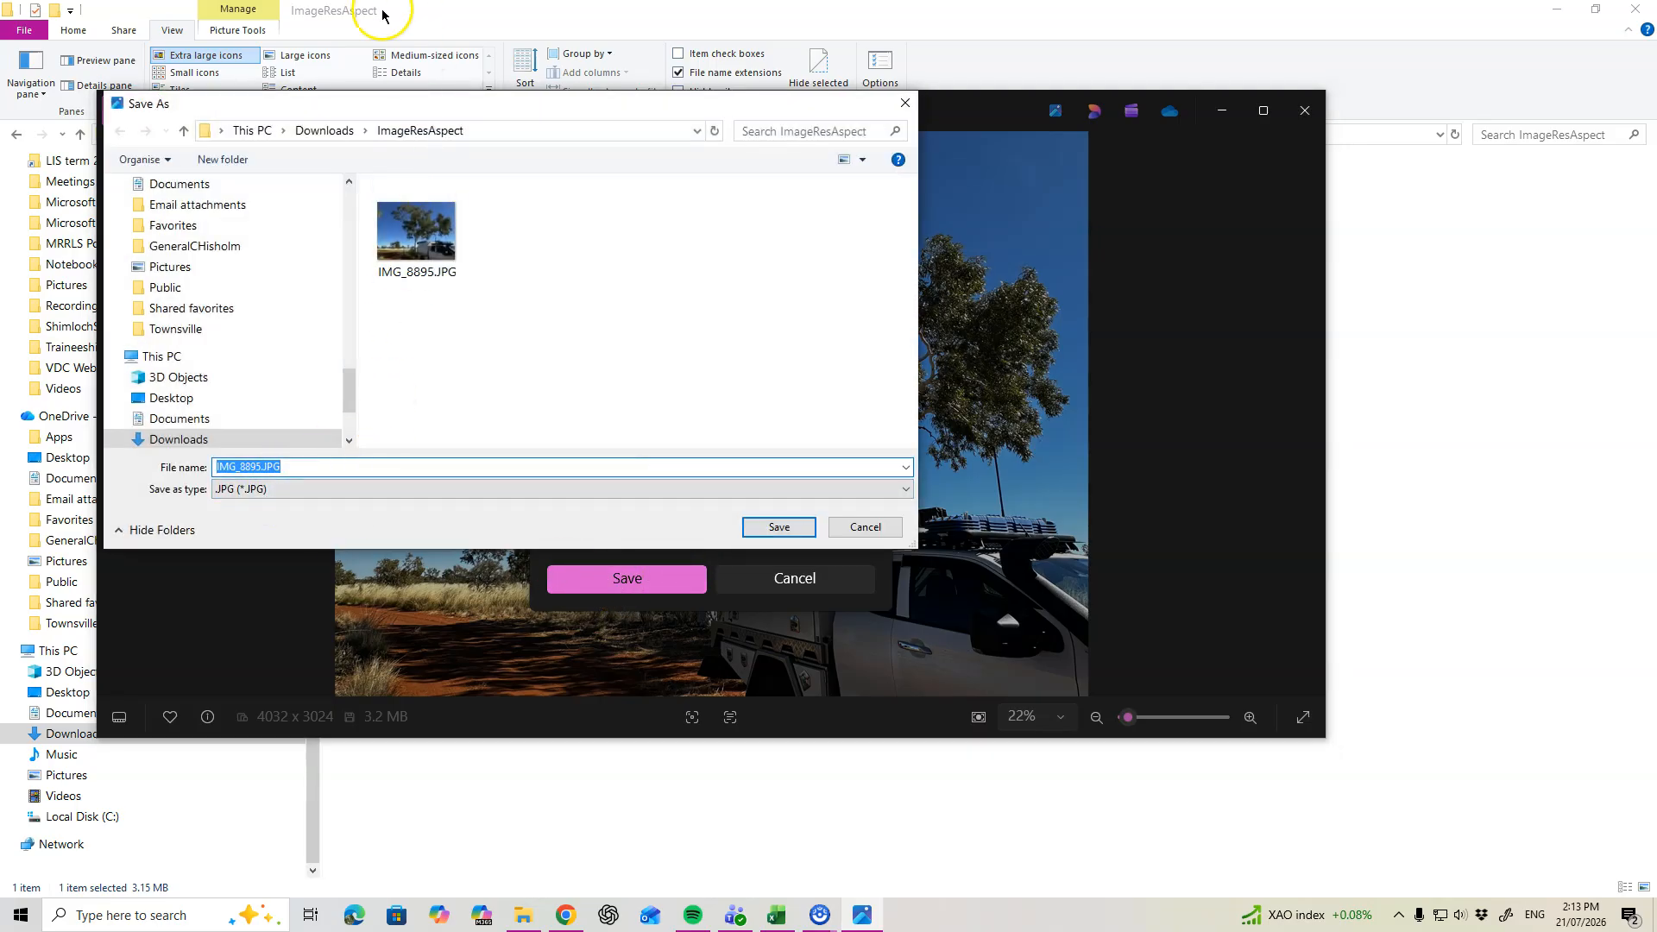
left_click(291, 467)
left_click_drag(291, 467, 156, 467)
type("Image960CarTree")
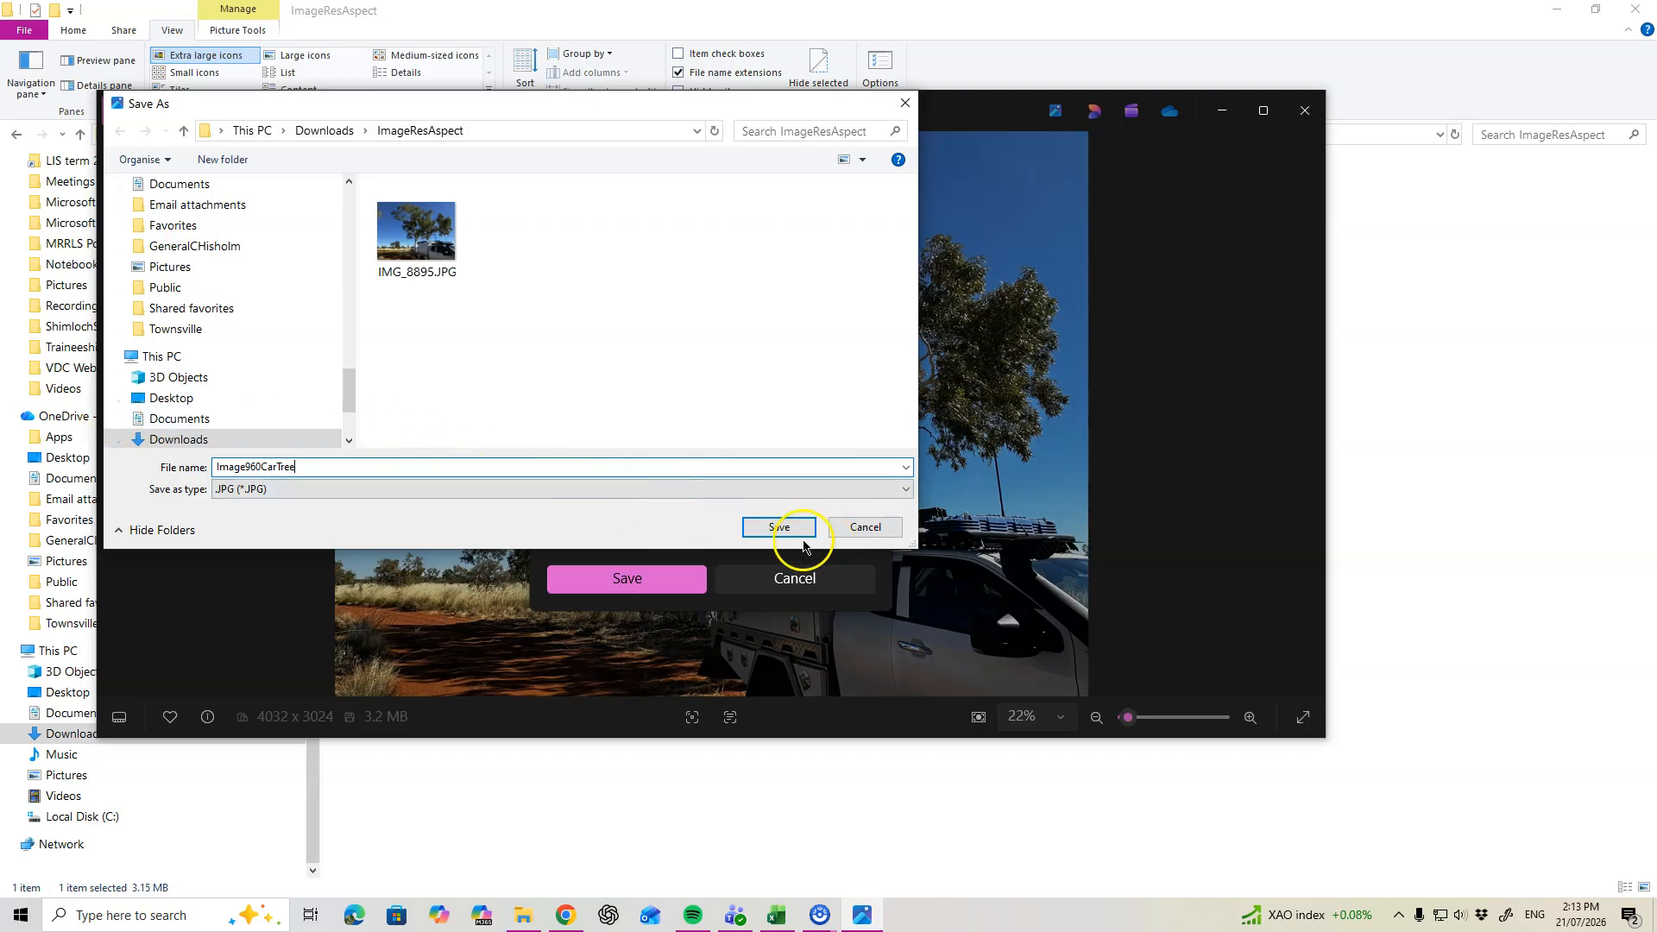
left_click(780, 528)
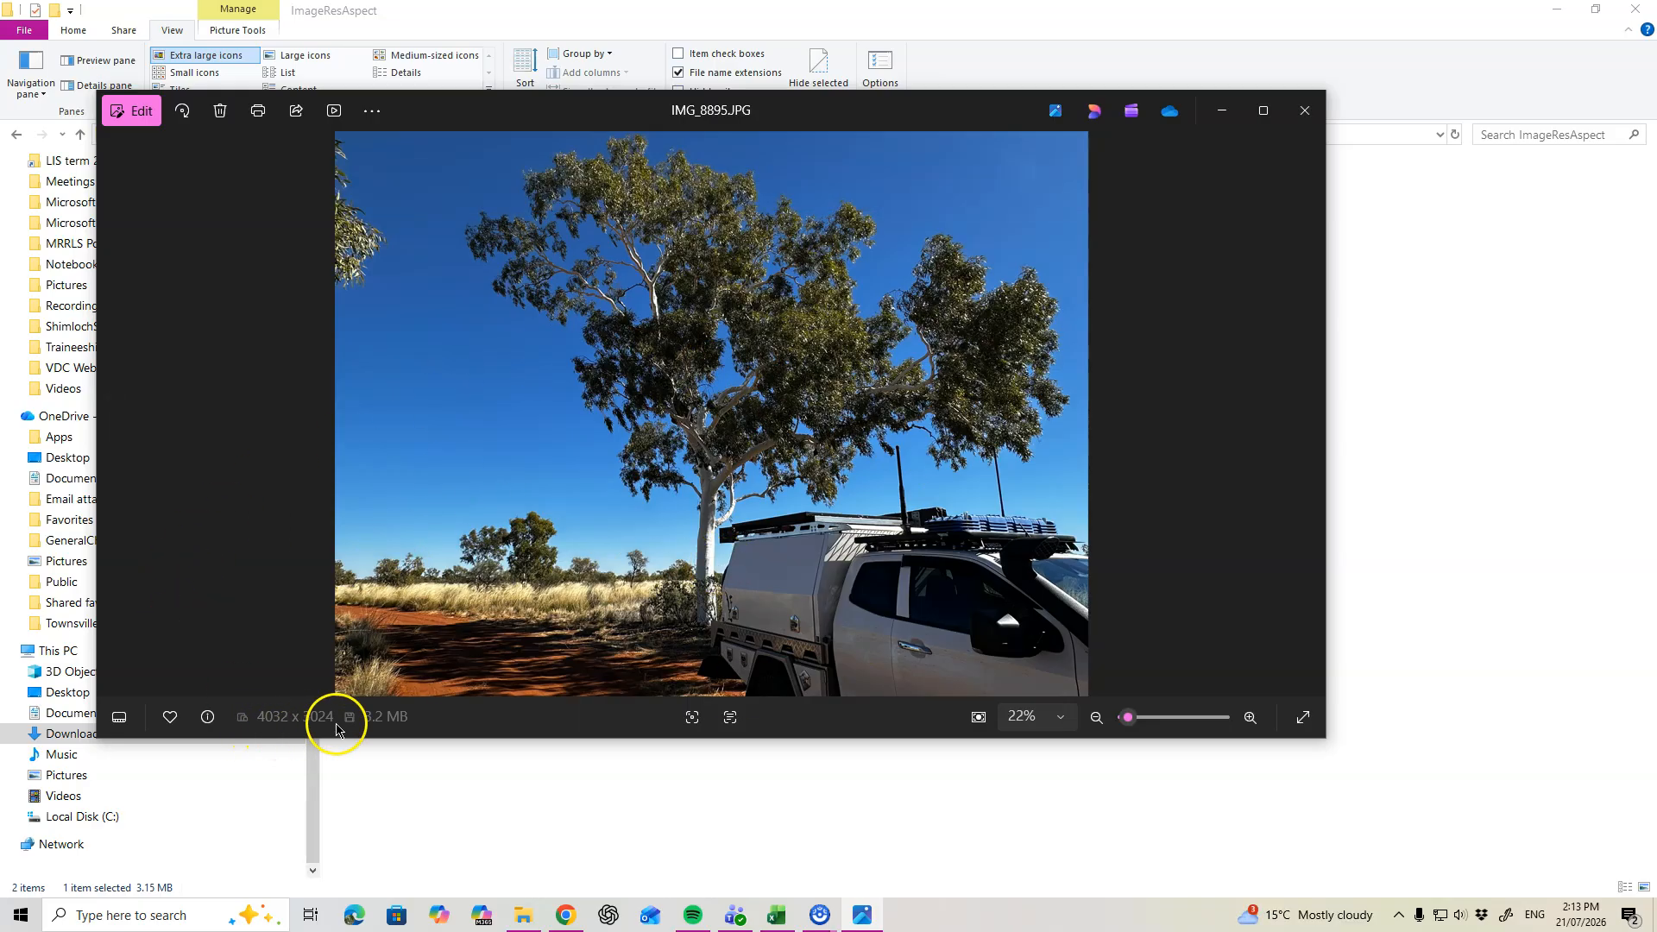
Open the original IMG_8895.JPG for editing and set its crop to a 16:9 aspect ratio.
left_click_drag(819, 113, 886, 118)
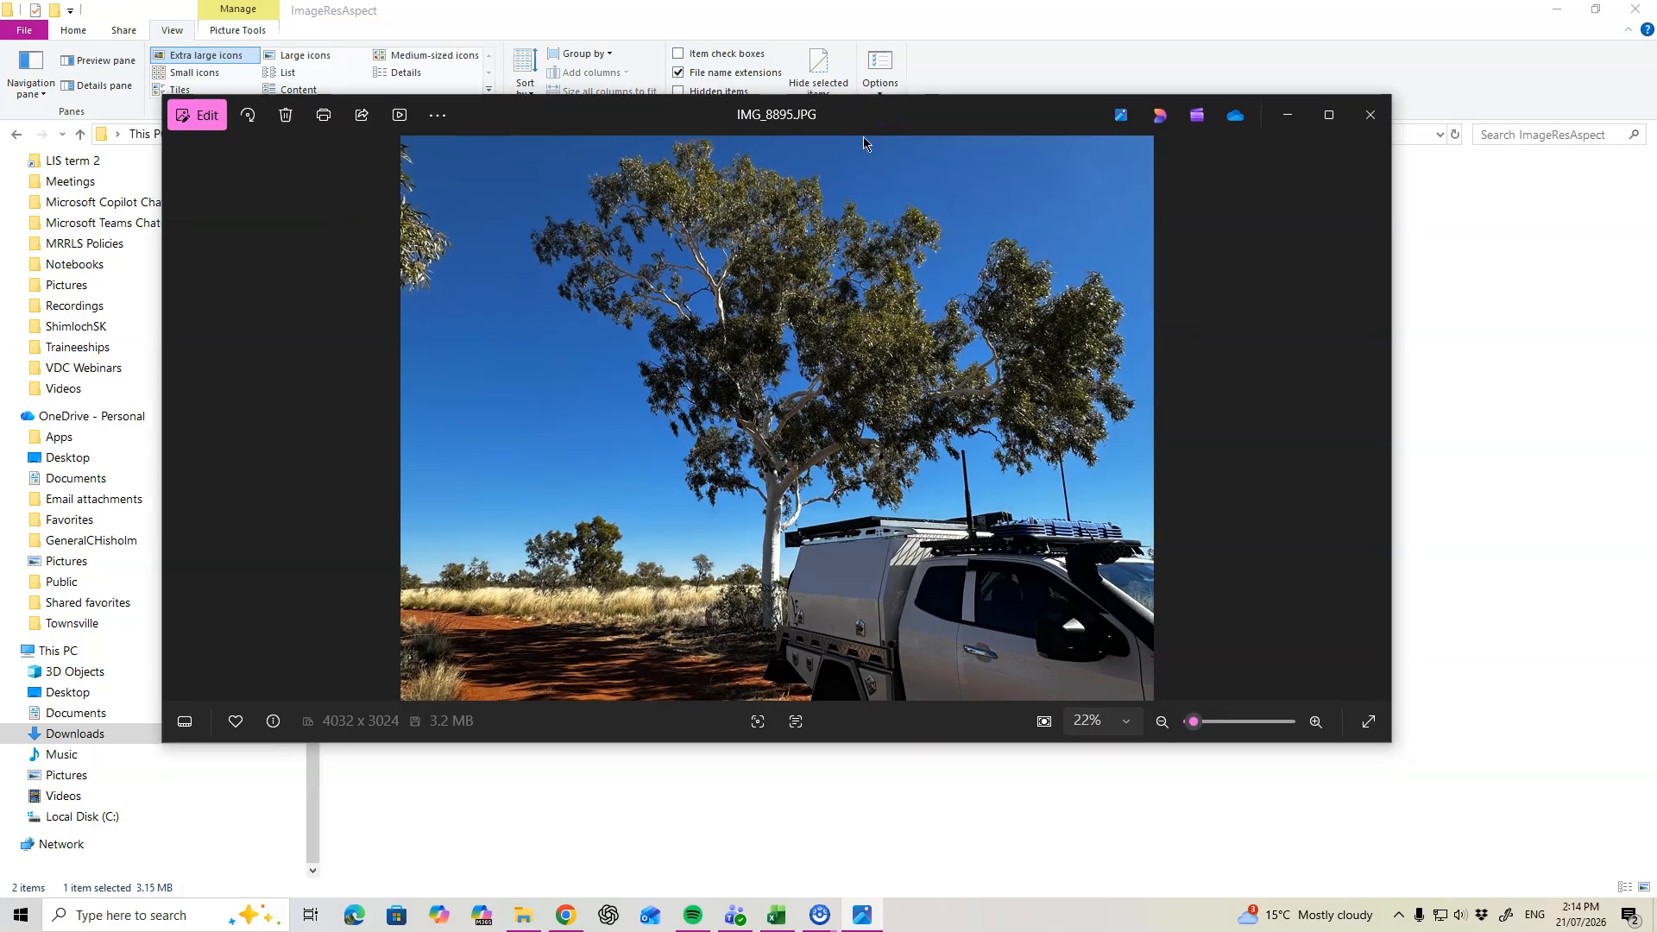
left_click(201, 123)
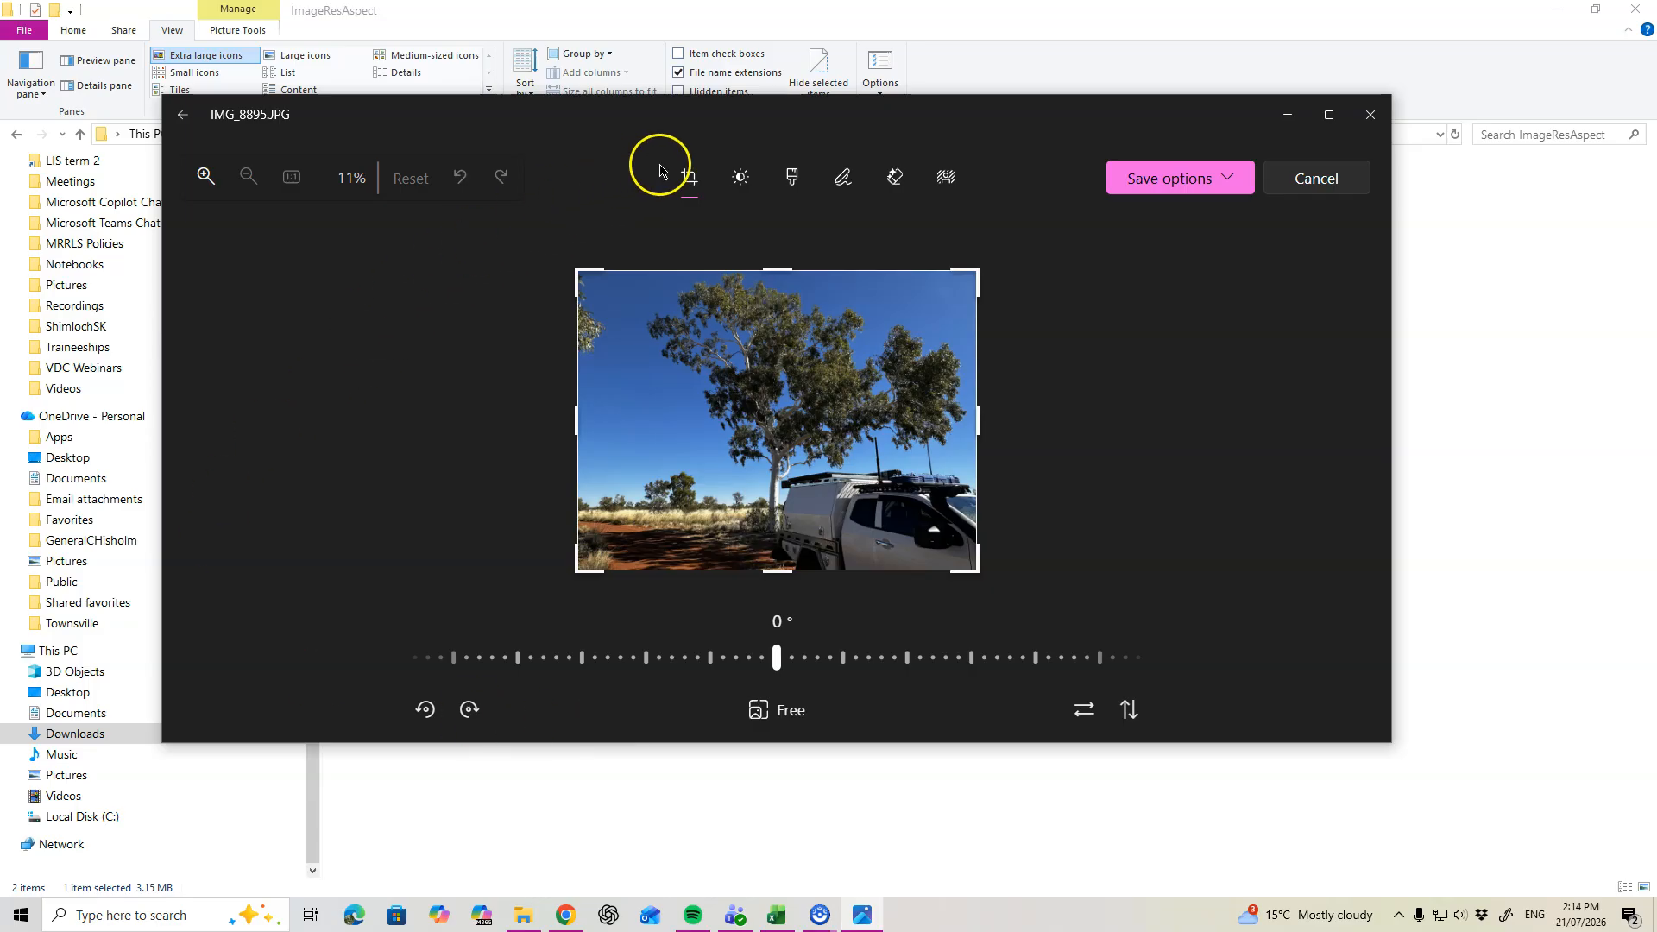
left_click(741, 177)
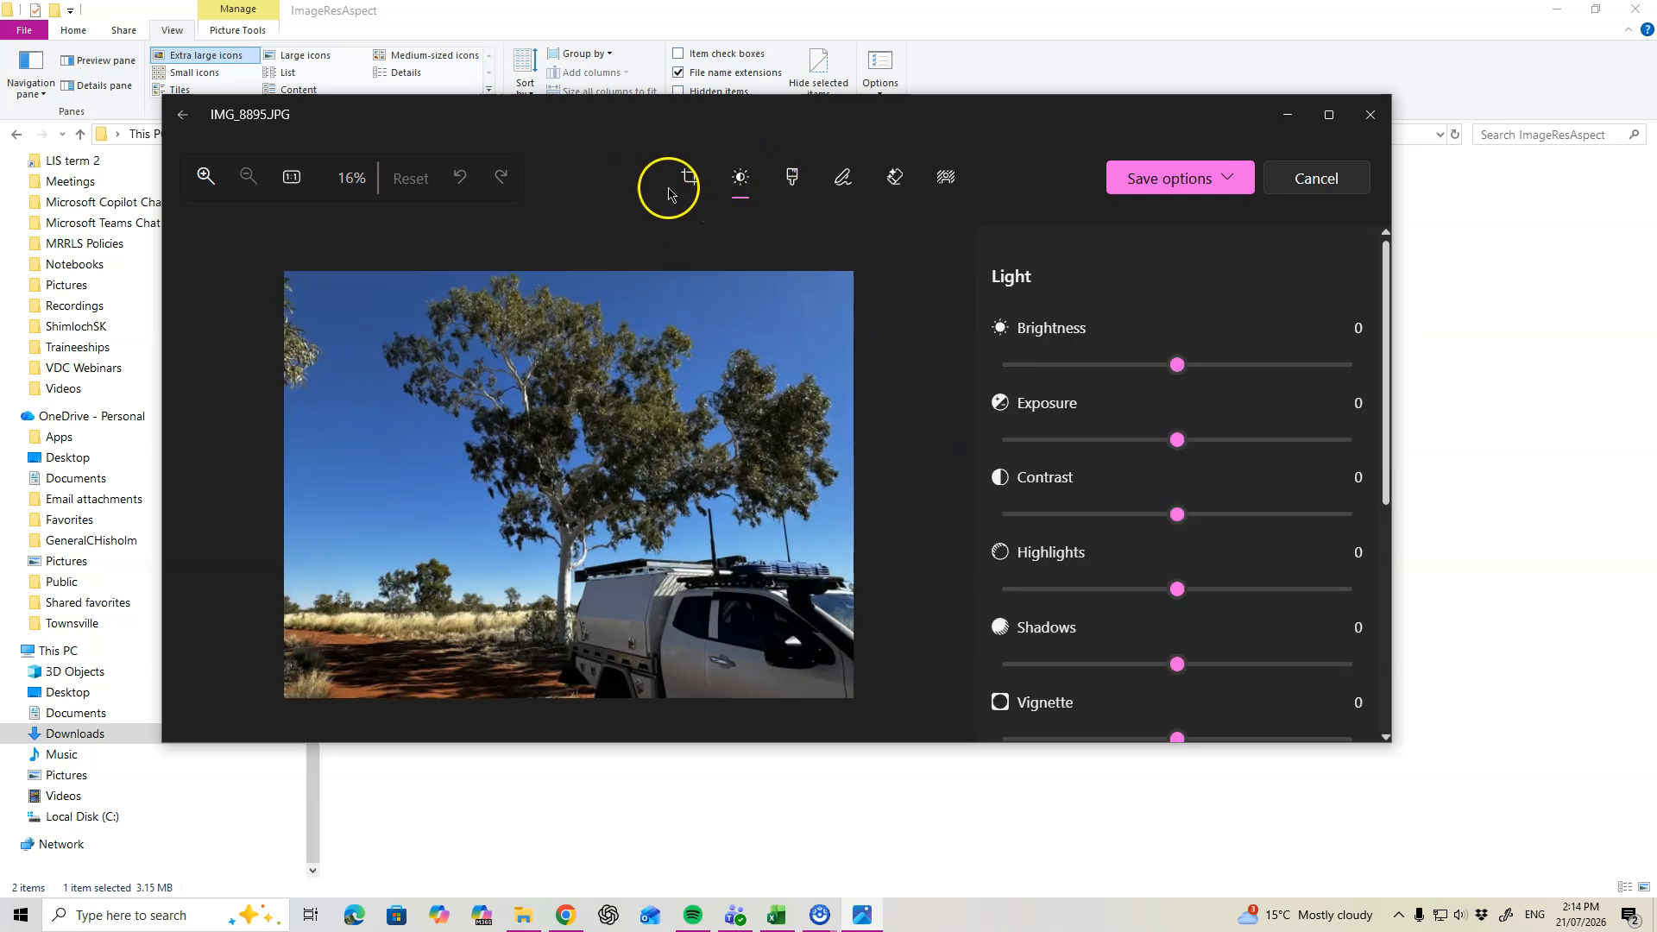
left_click(689, 181)
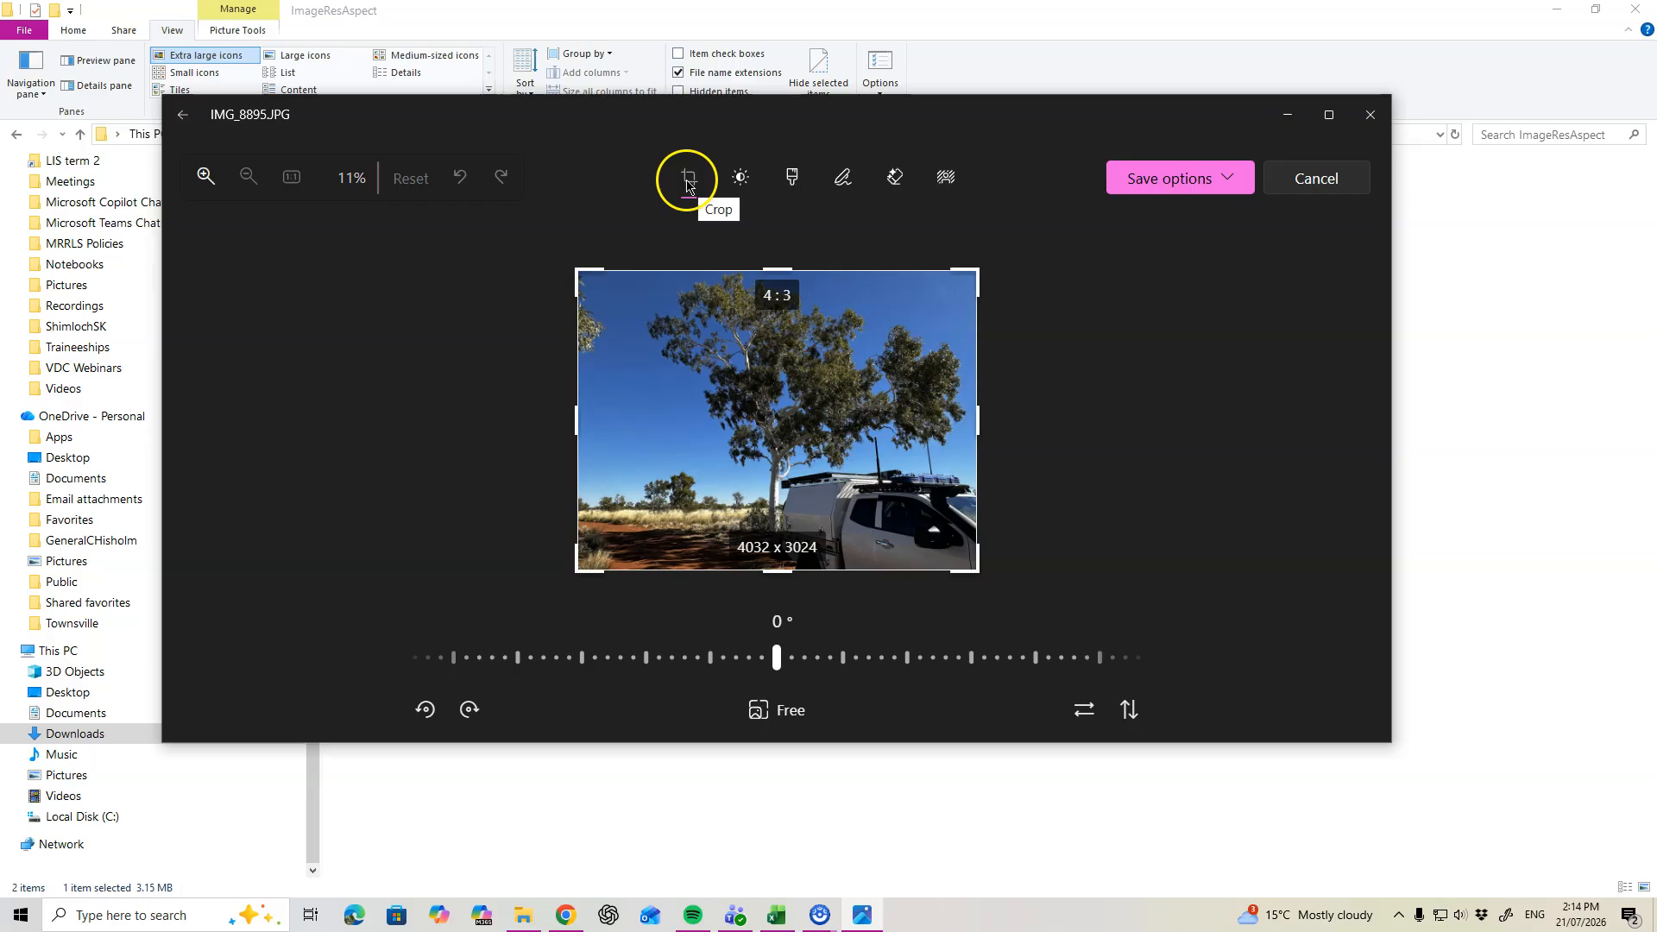
left_click(766, 714)
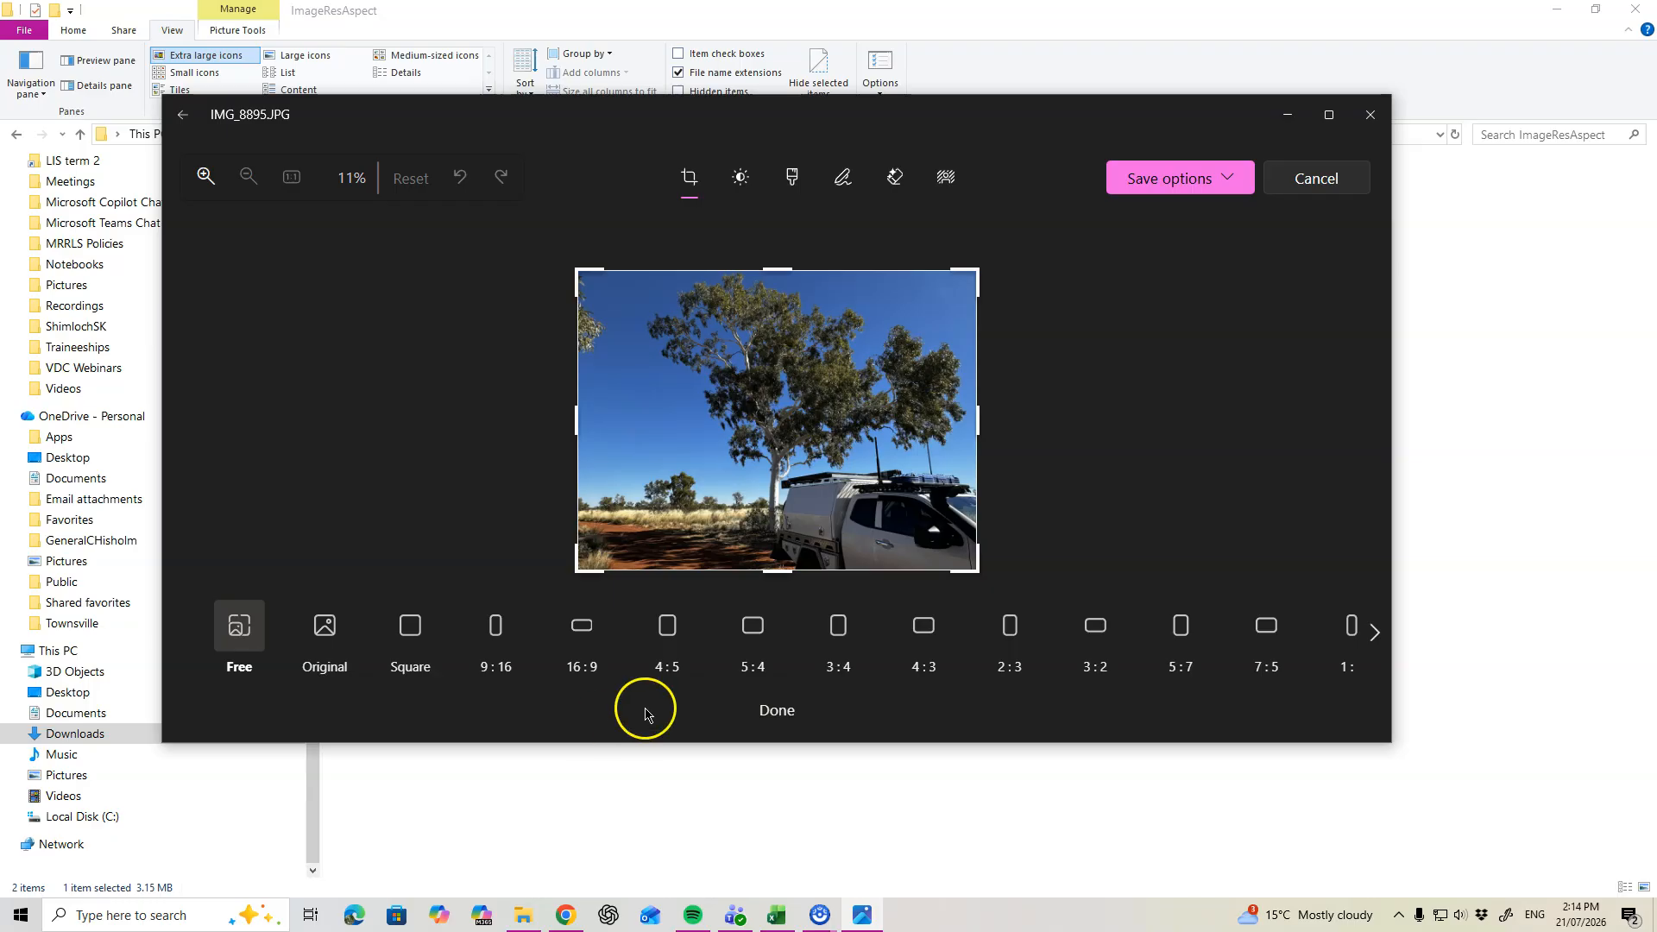
left_click(922, 633)
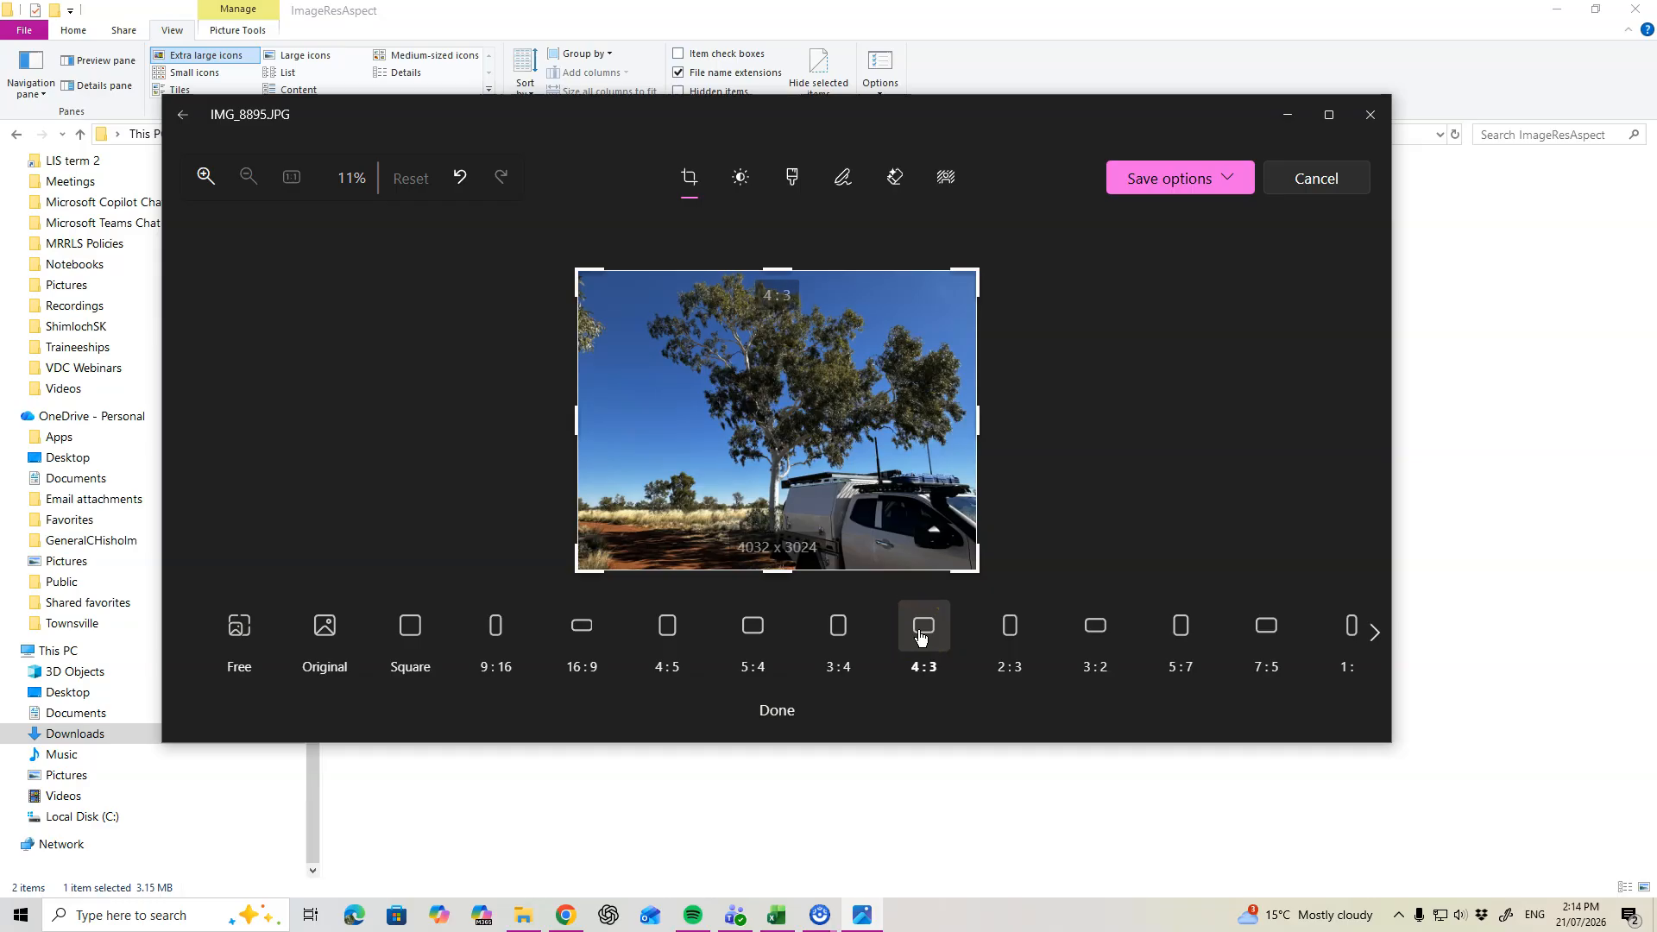
left_click(583, 647)
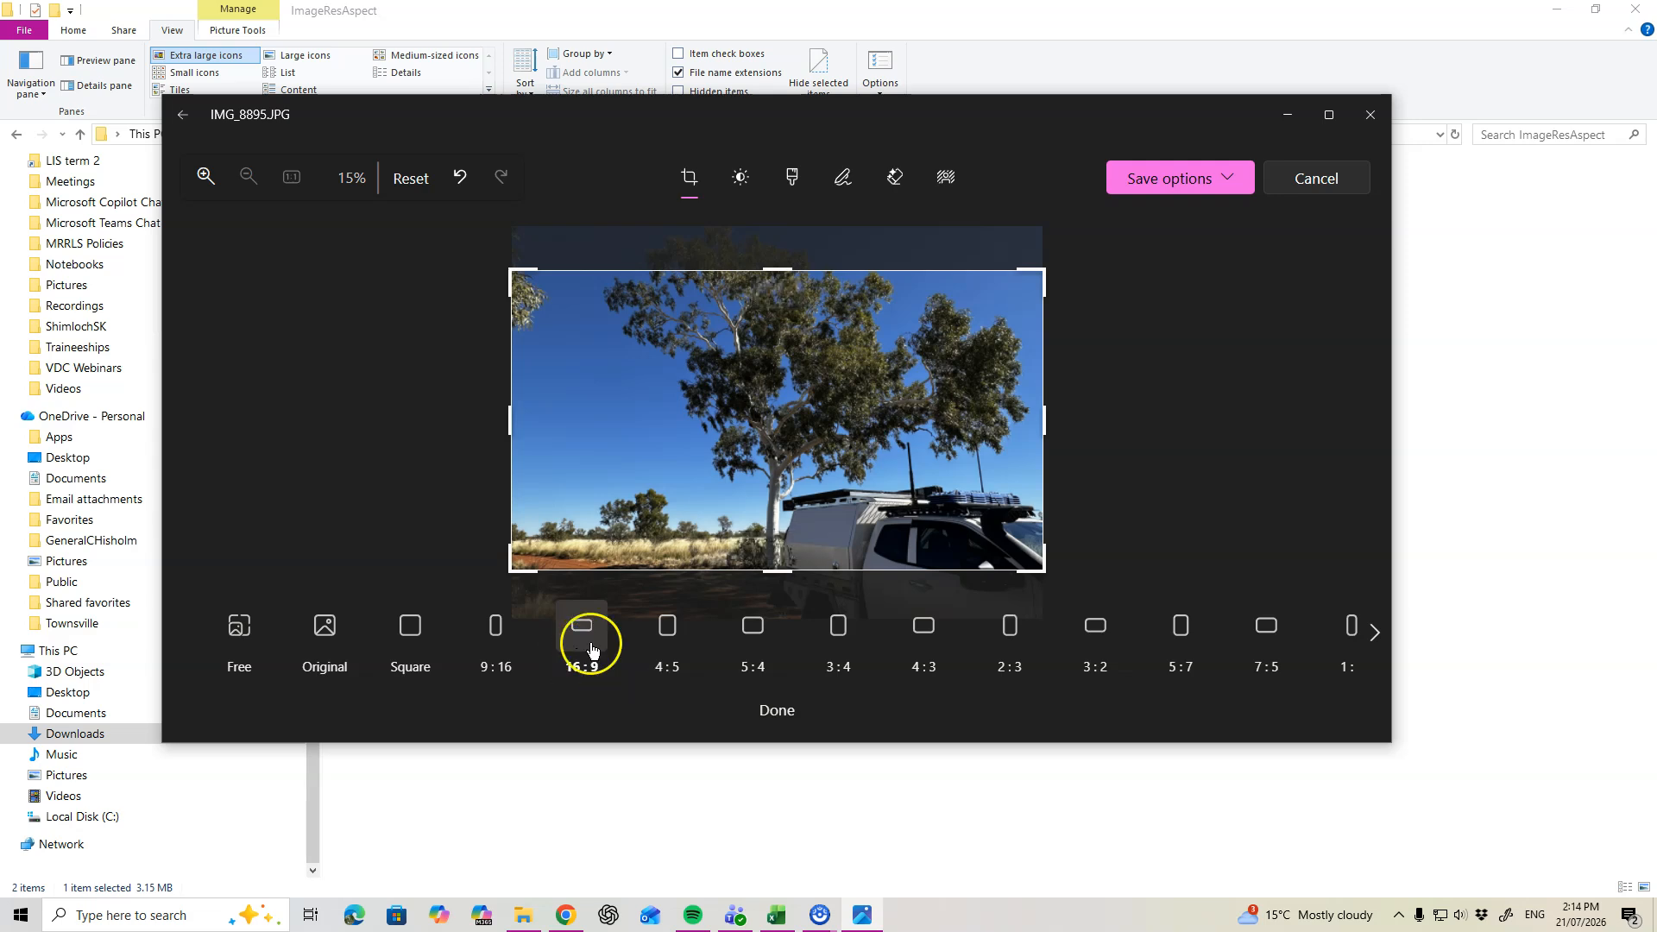
Reposition the photo within the 16:9 crop so the frame keeps its lower part with the vehicle and ground.
left_click_drag(906, 417, 905, 341)
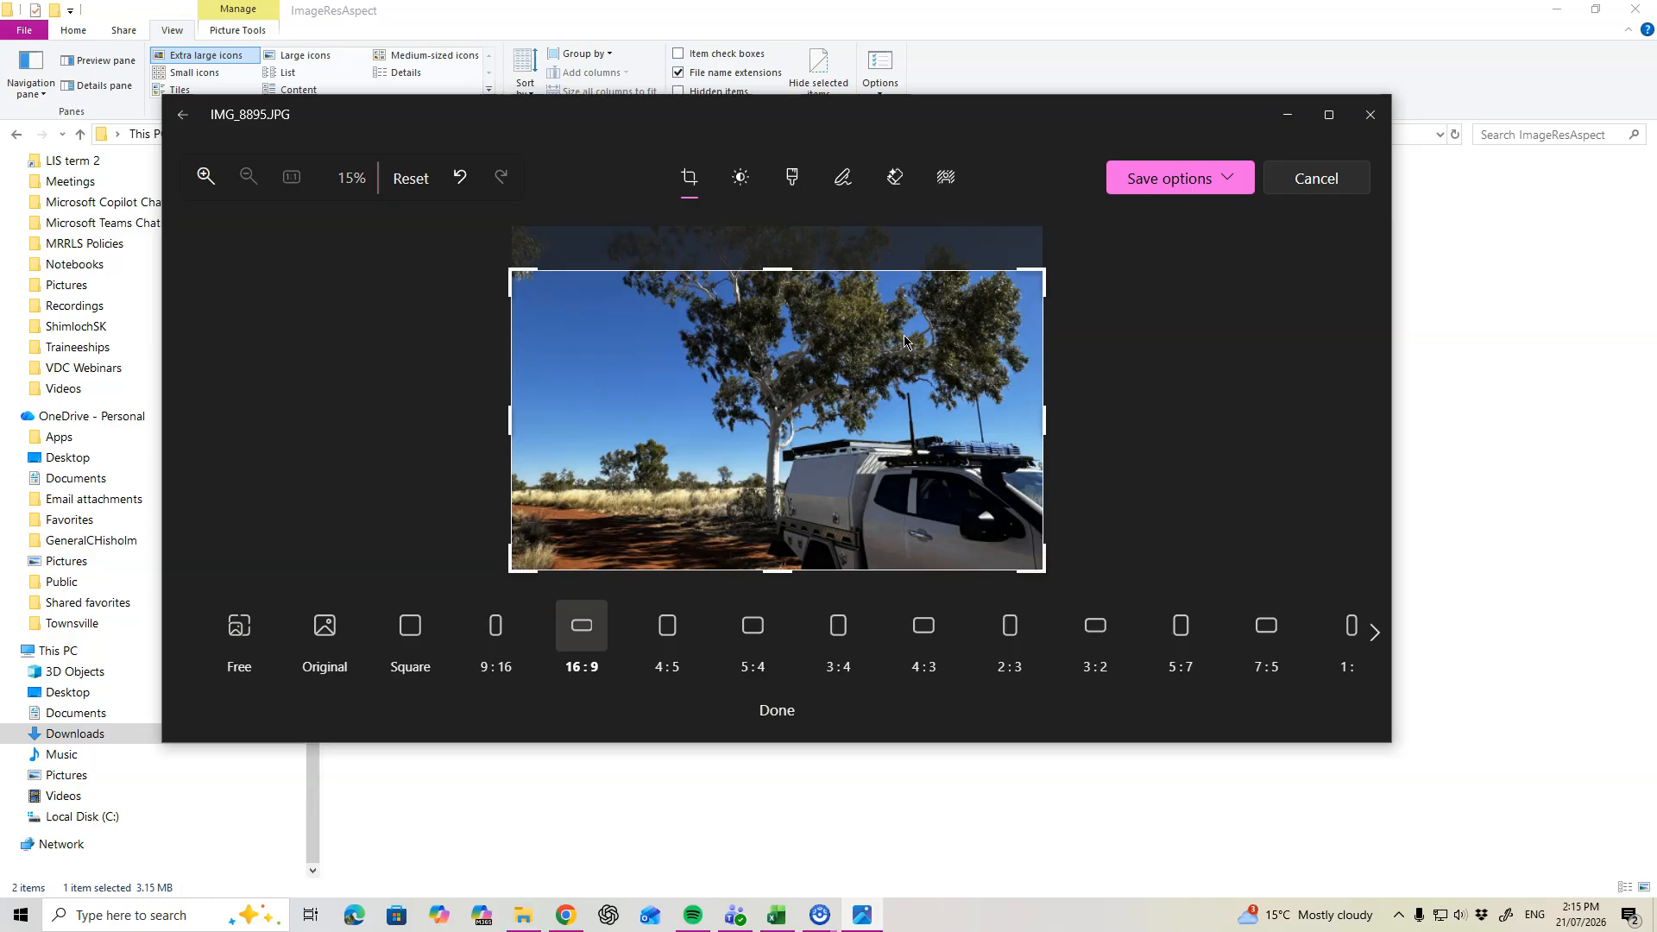
left_click(881, 339)
left_click(875, 343)
Save the cropped photo as a JPG copy named Image16_9CarTree in the ImageResAspect folder.
left_click(1188, 181)
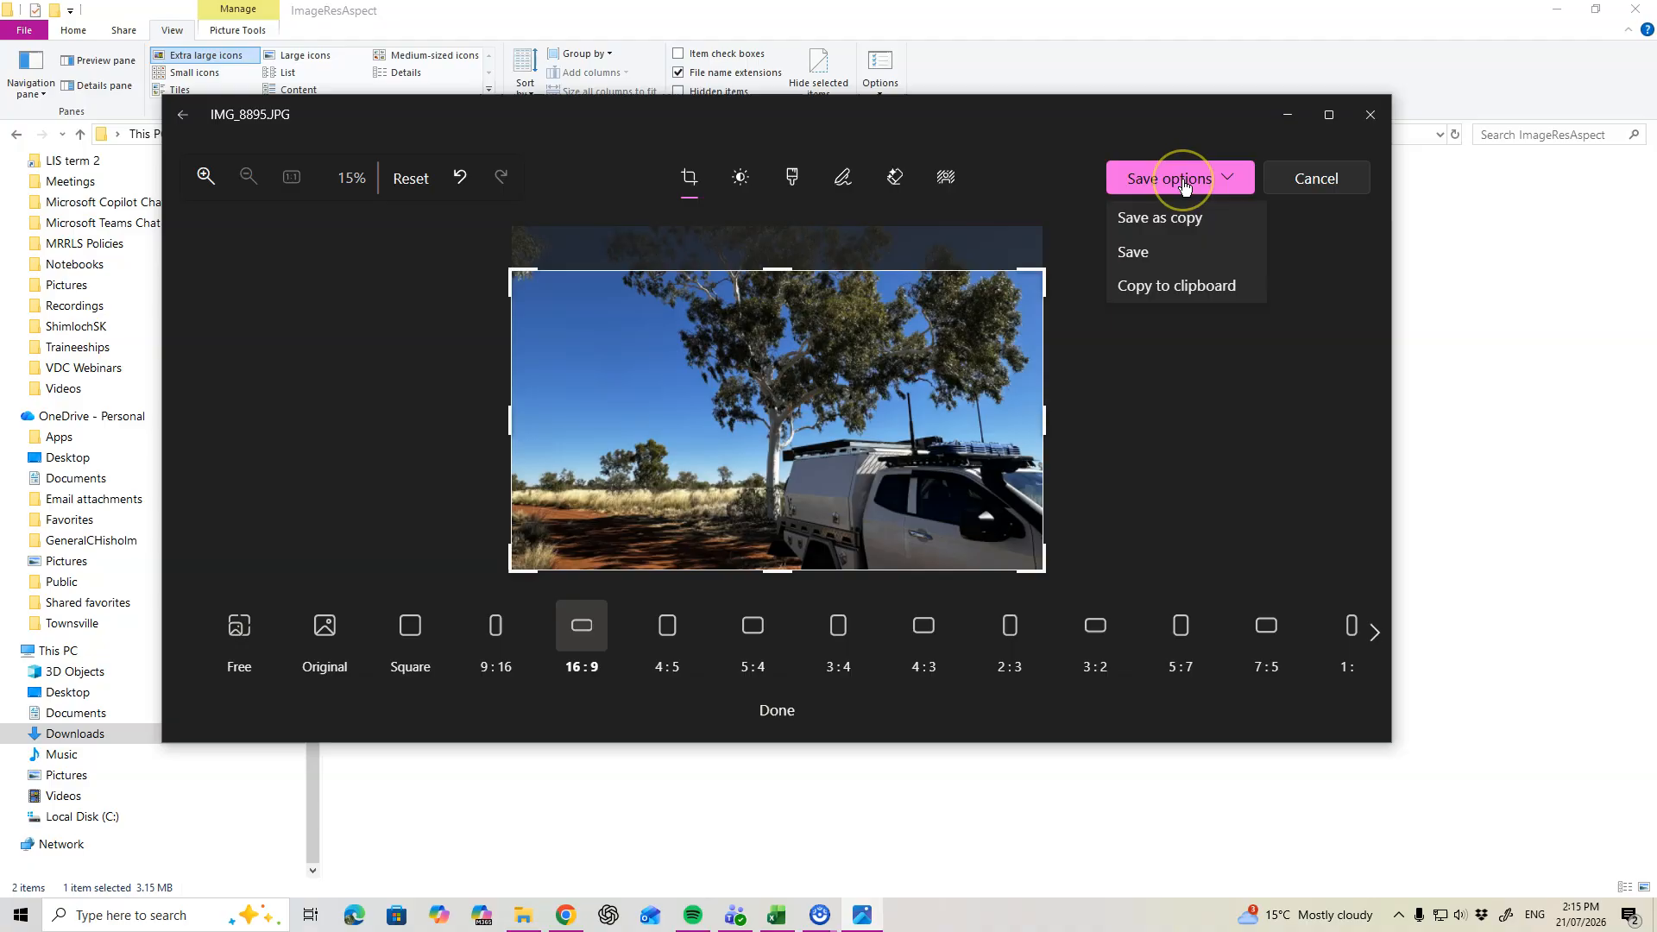
left_click(1161, 221)
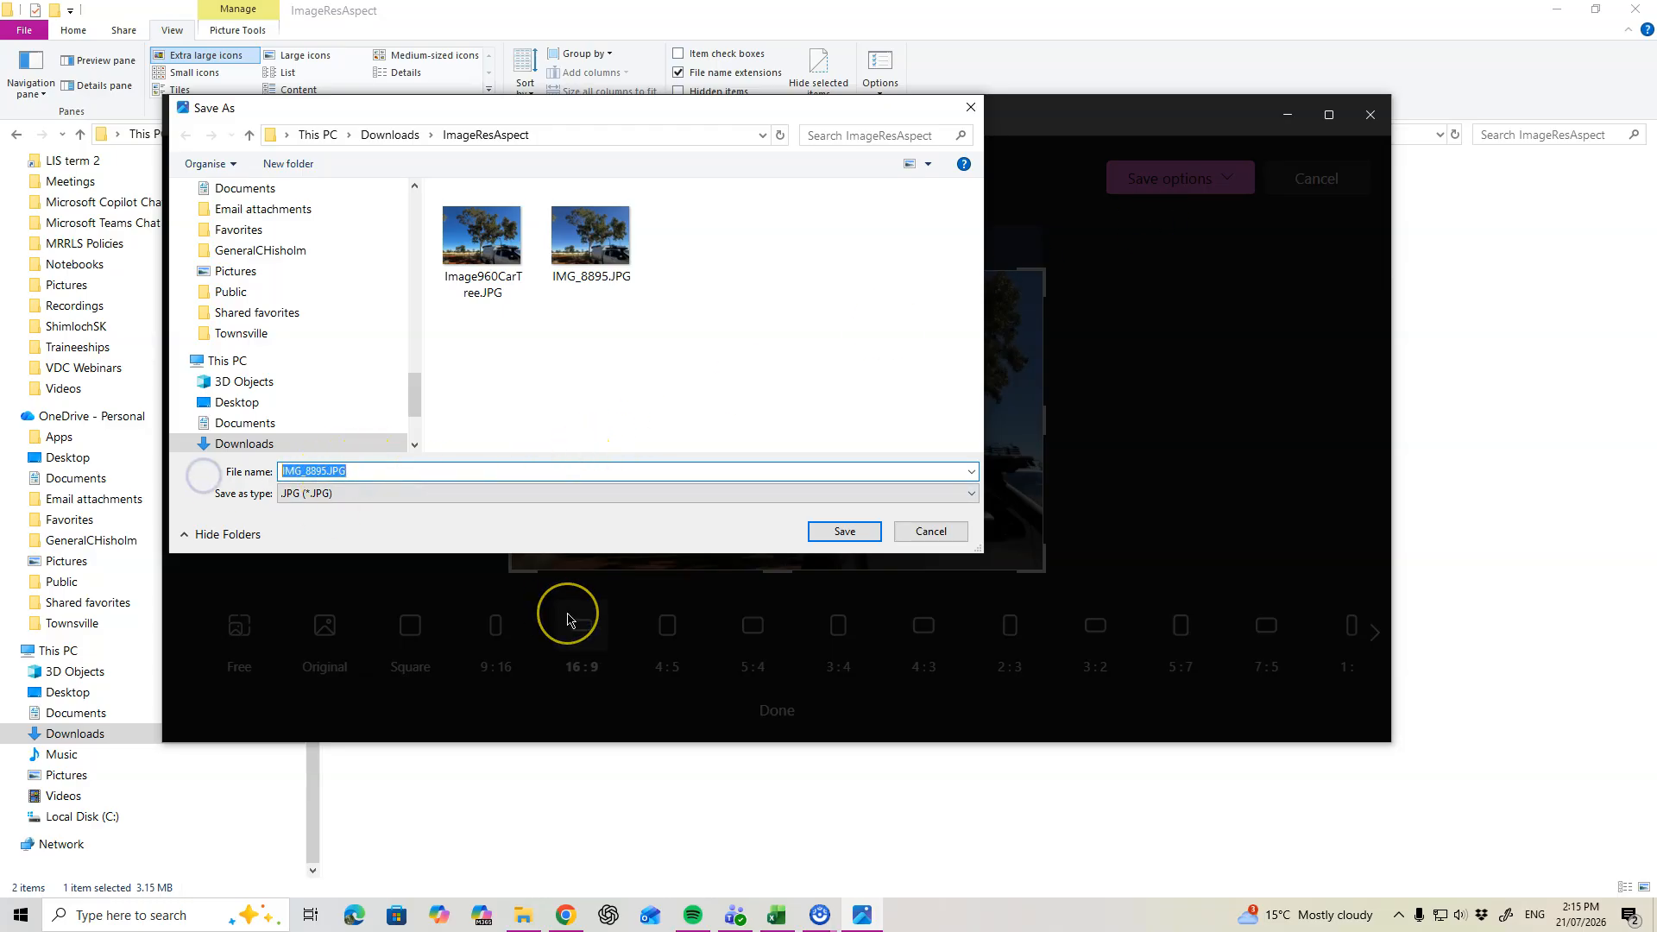
type("Image")
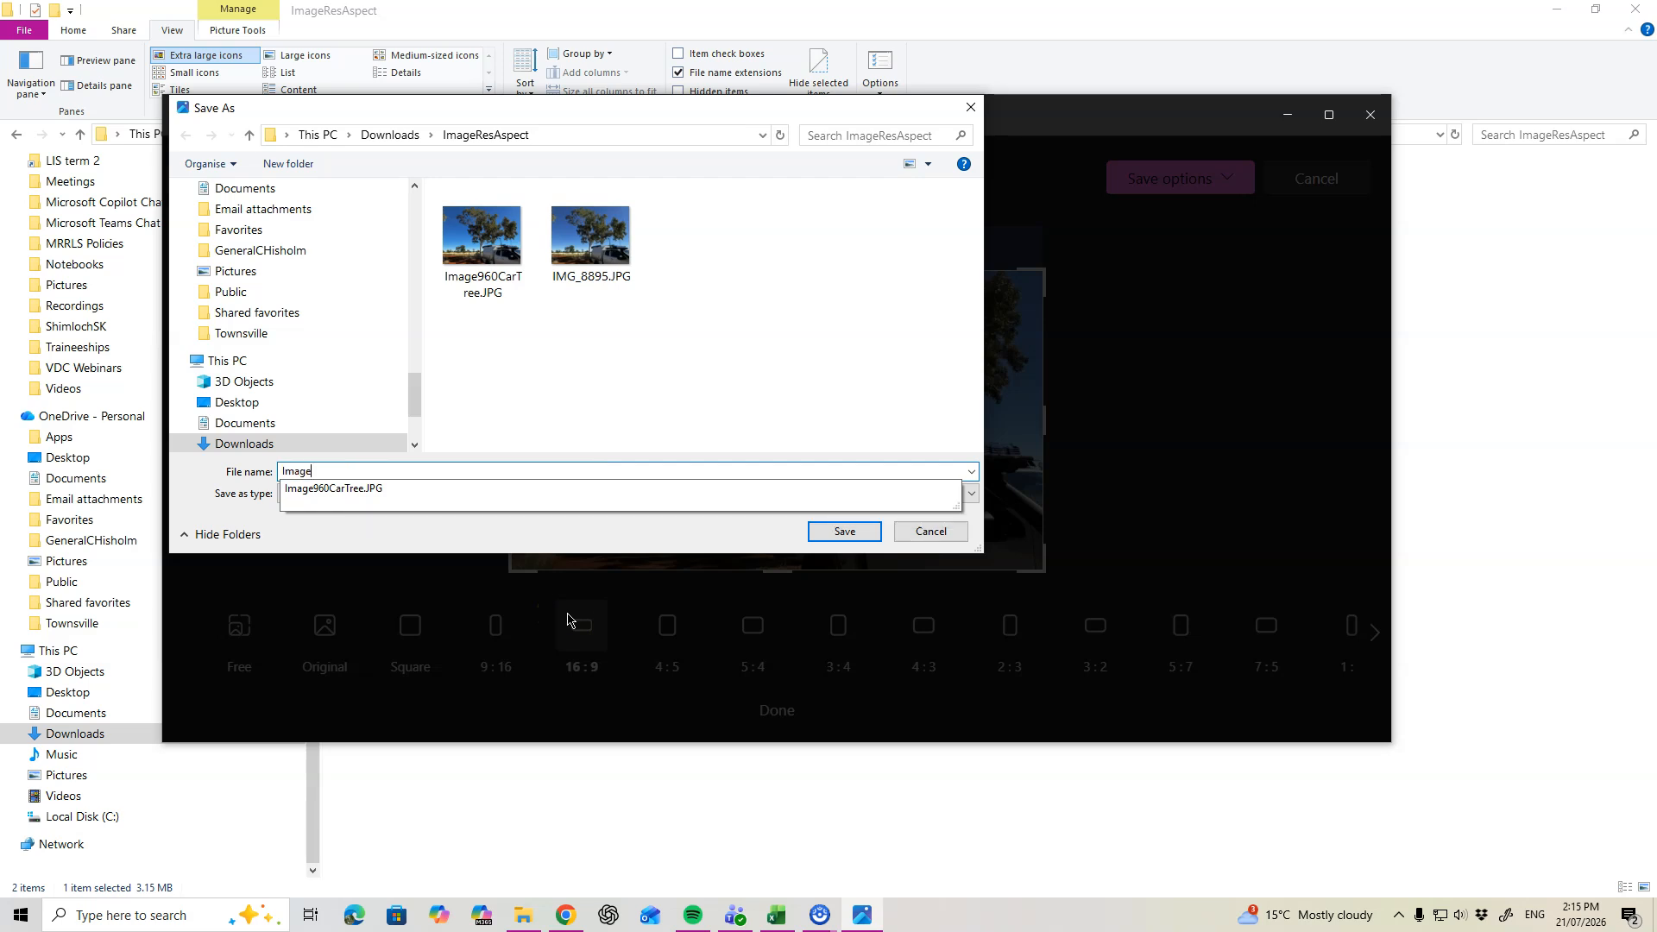
type("16_9")
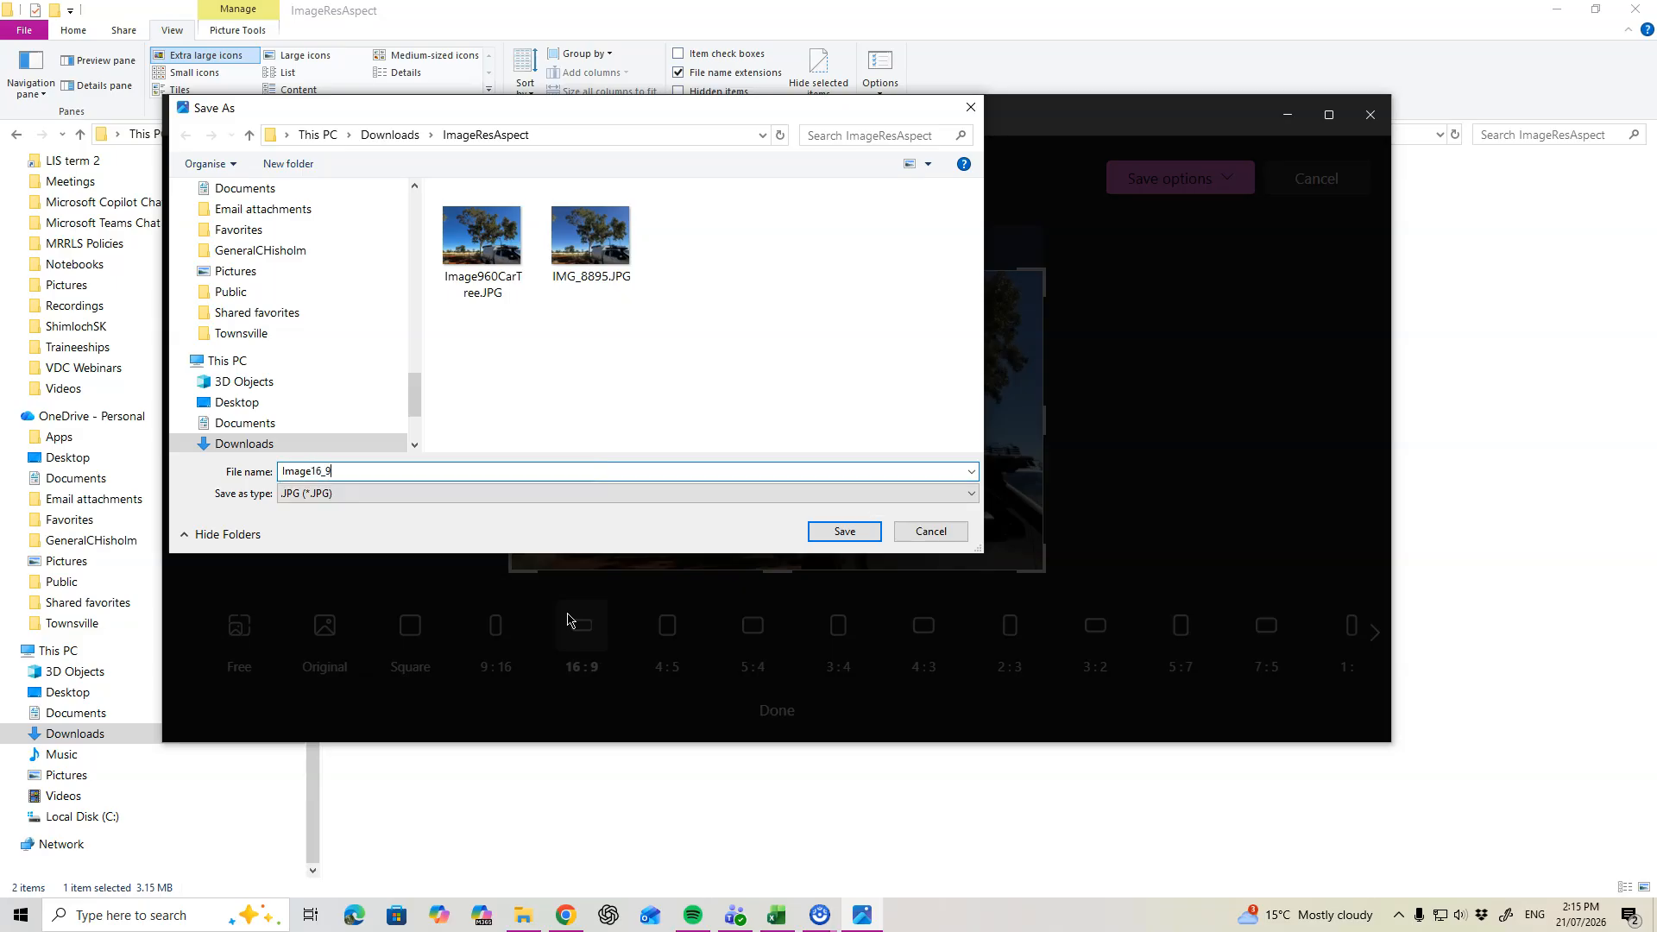
type("CarTree")
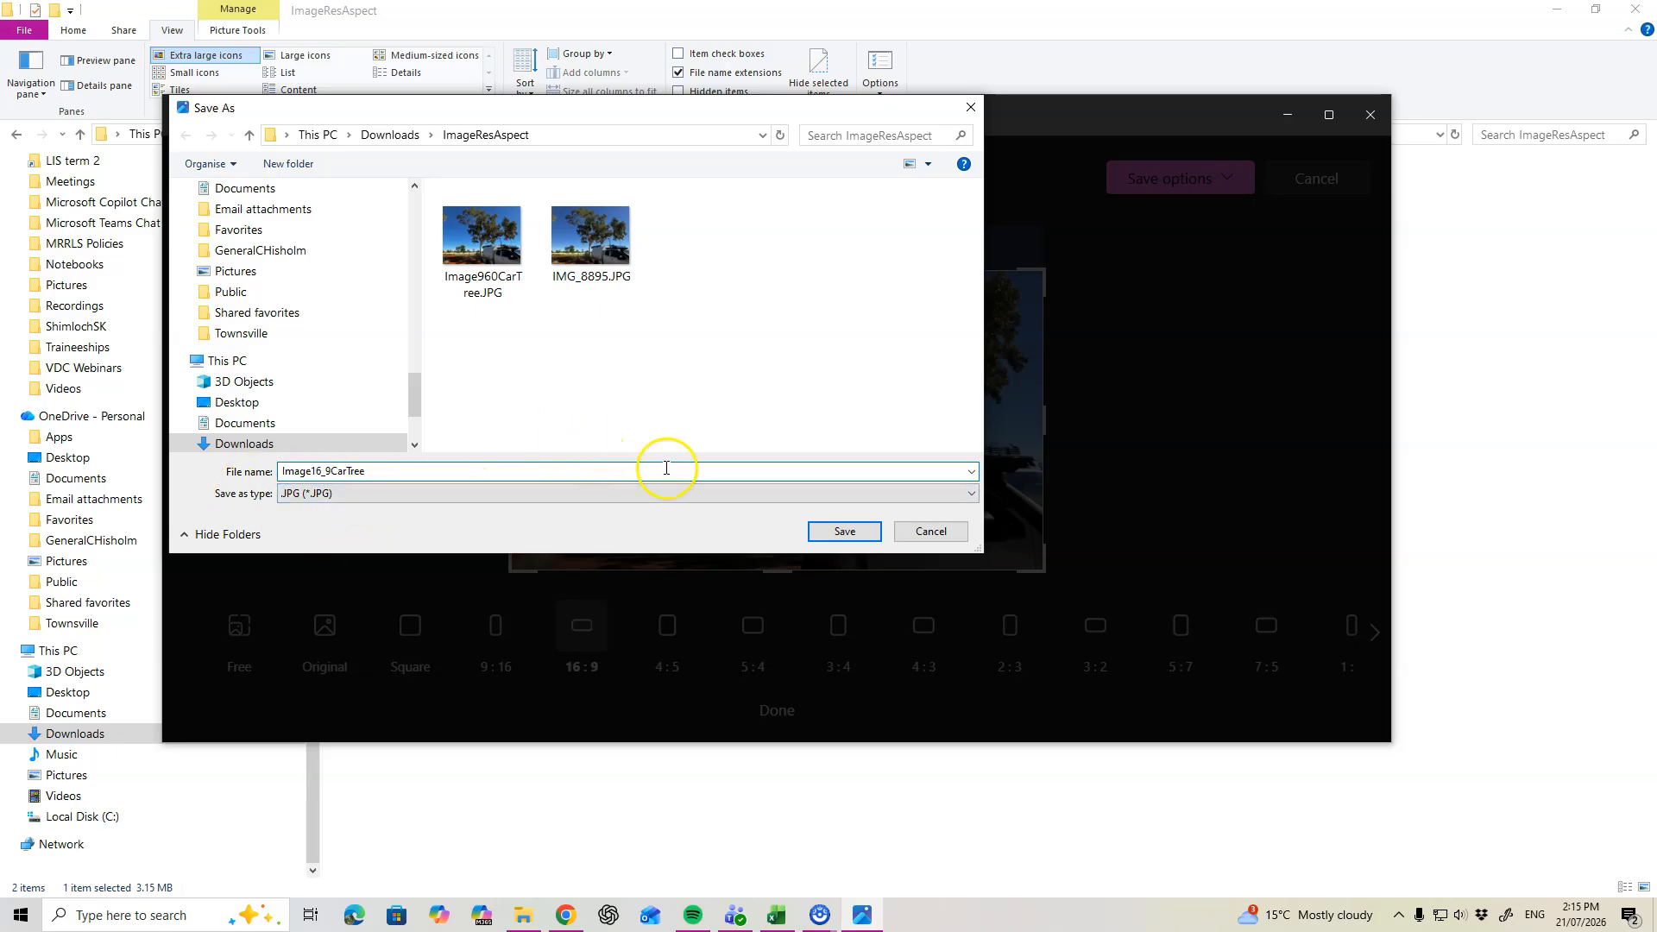
left_click(845, 532)
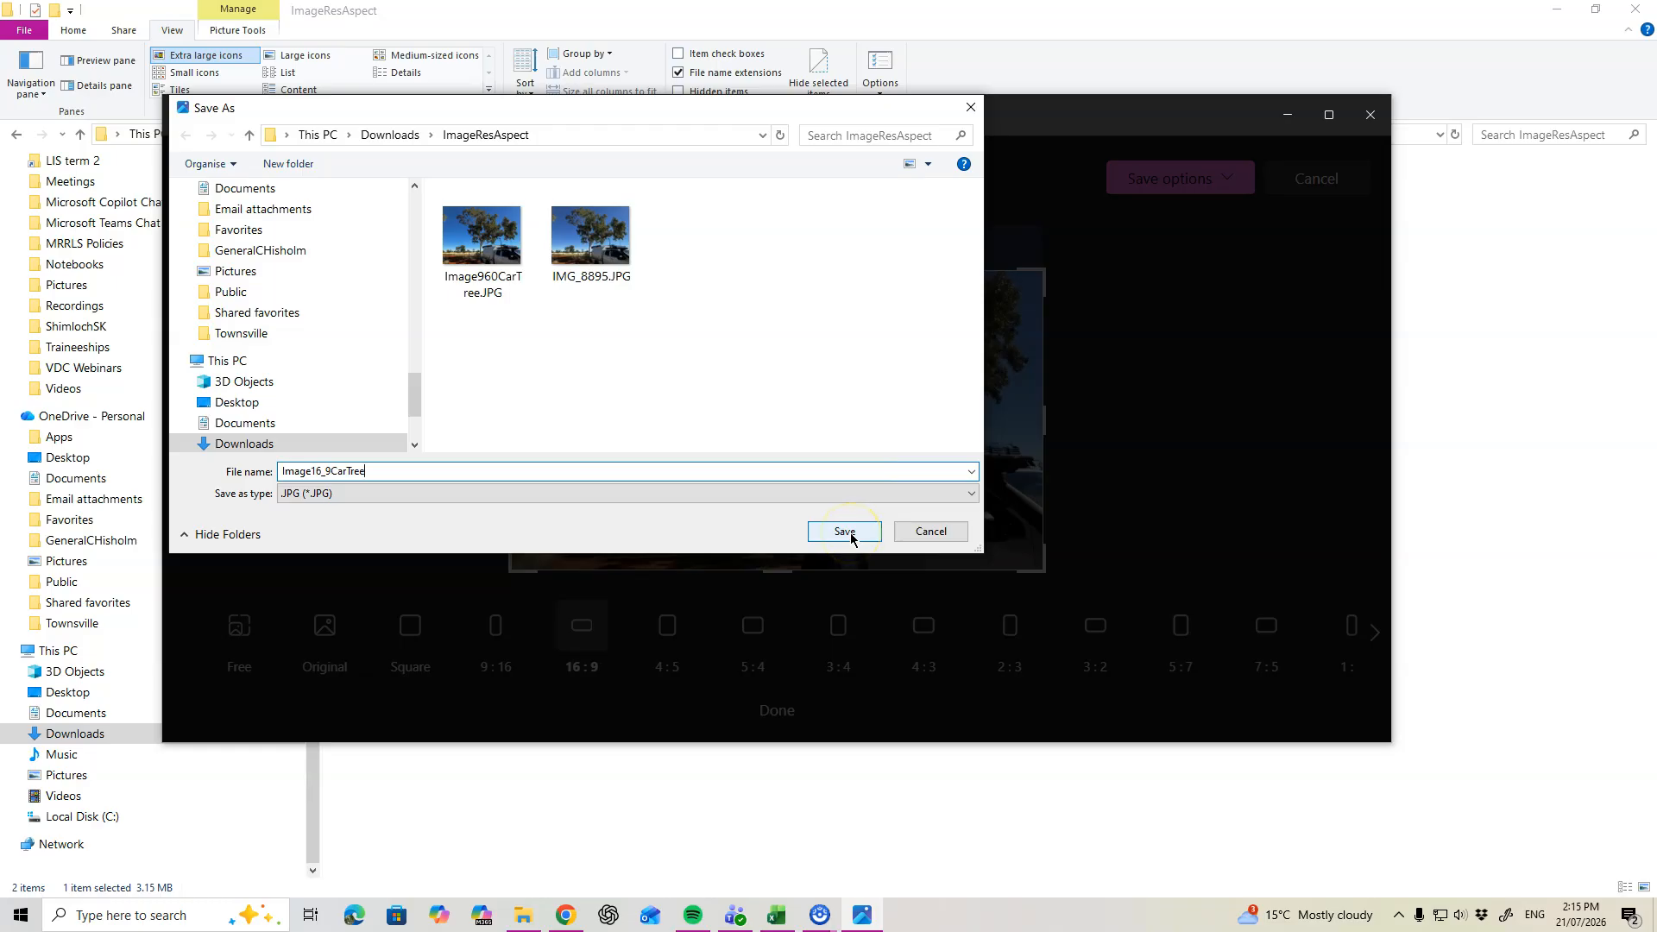
left_click(852, 537)
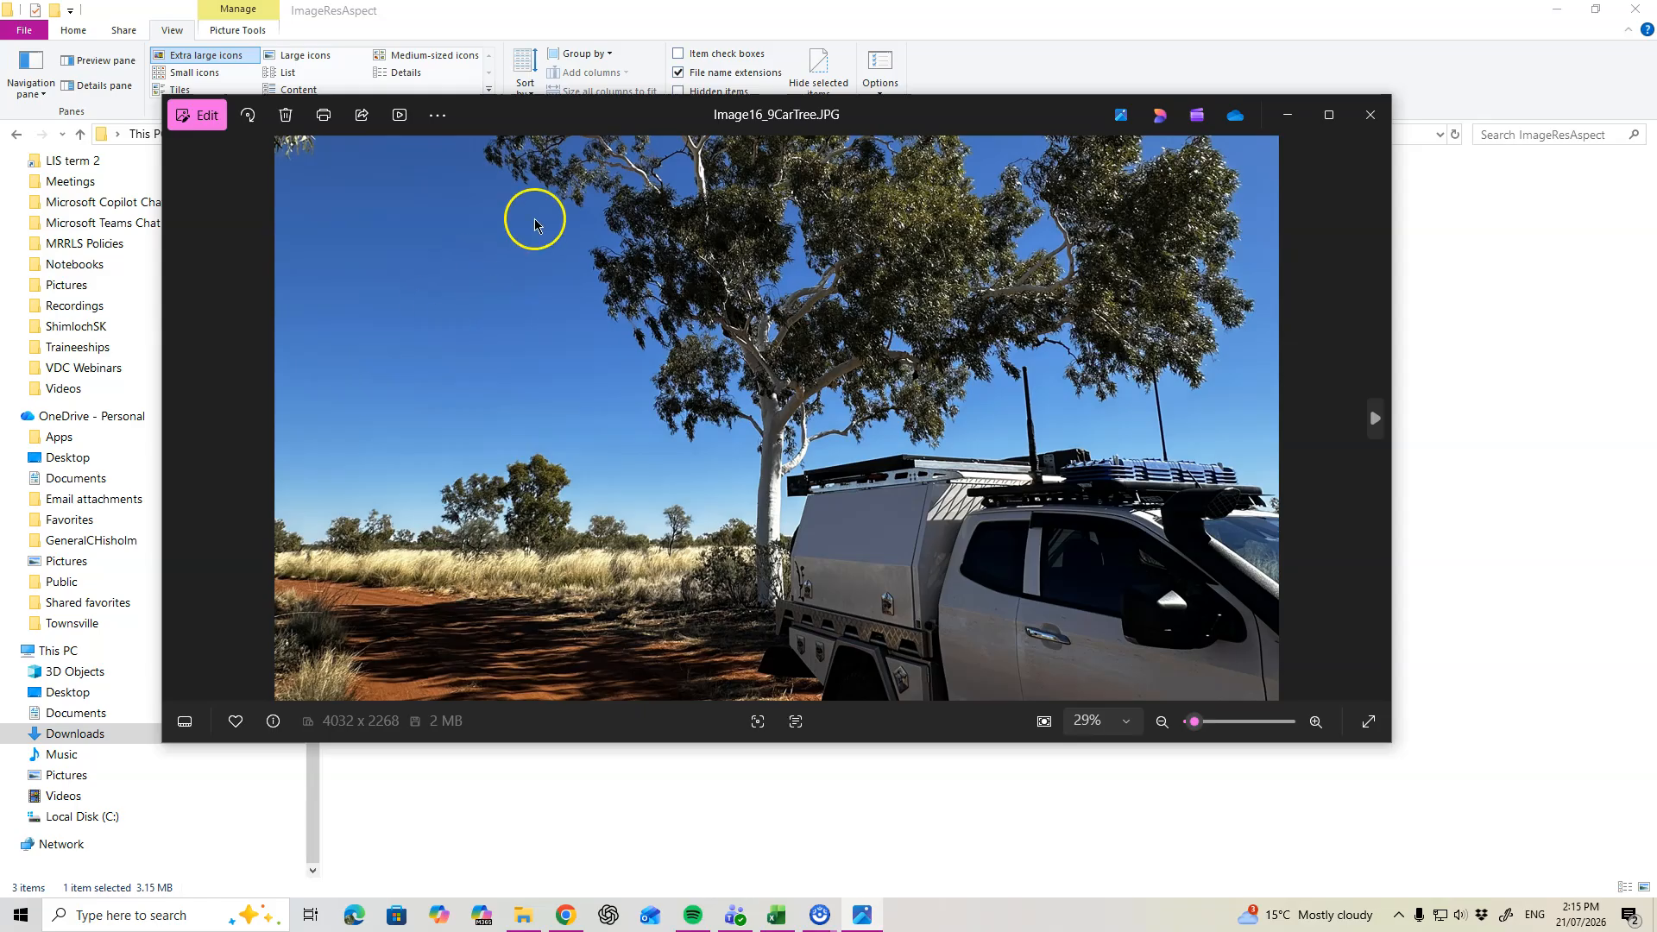
Resize the cropped 16:9 photo to a width of 960 px with linked proportions.
left_click(855, 179)
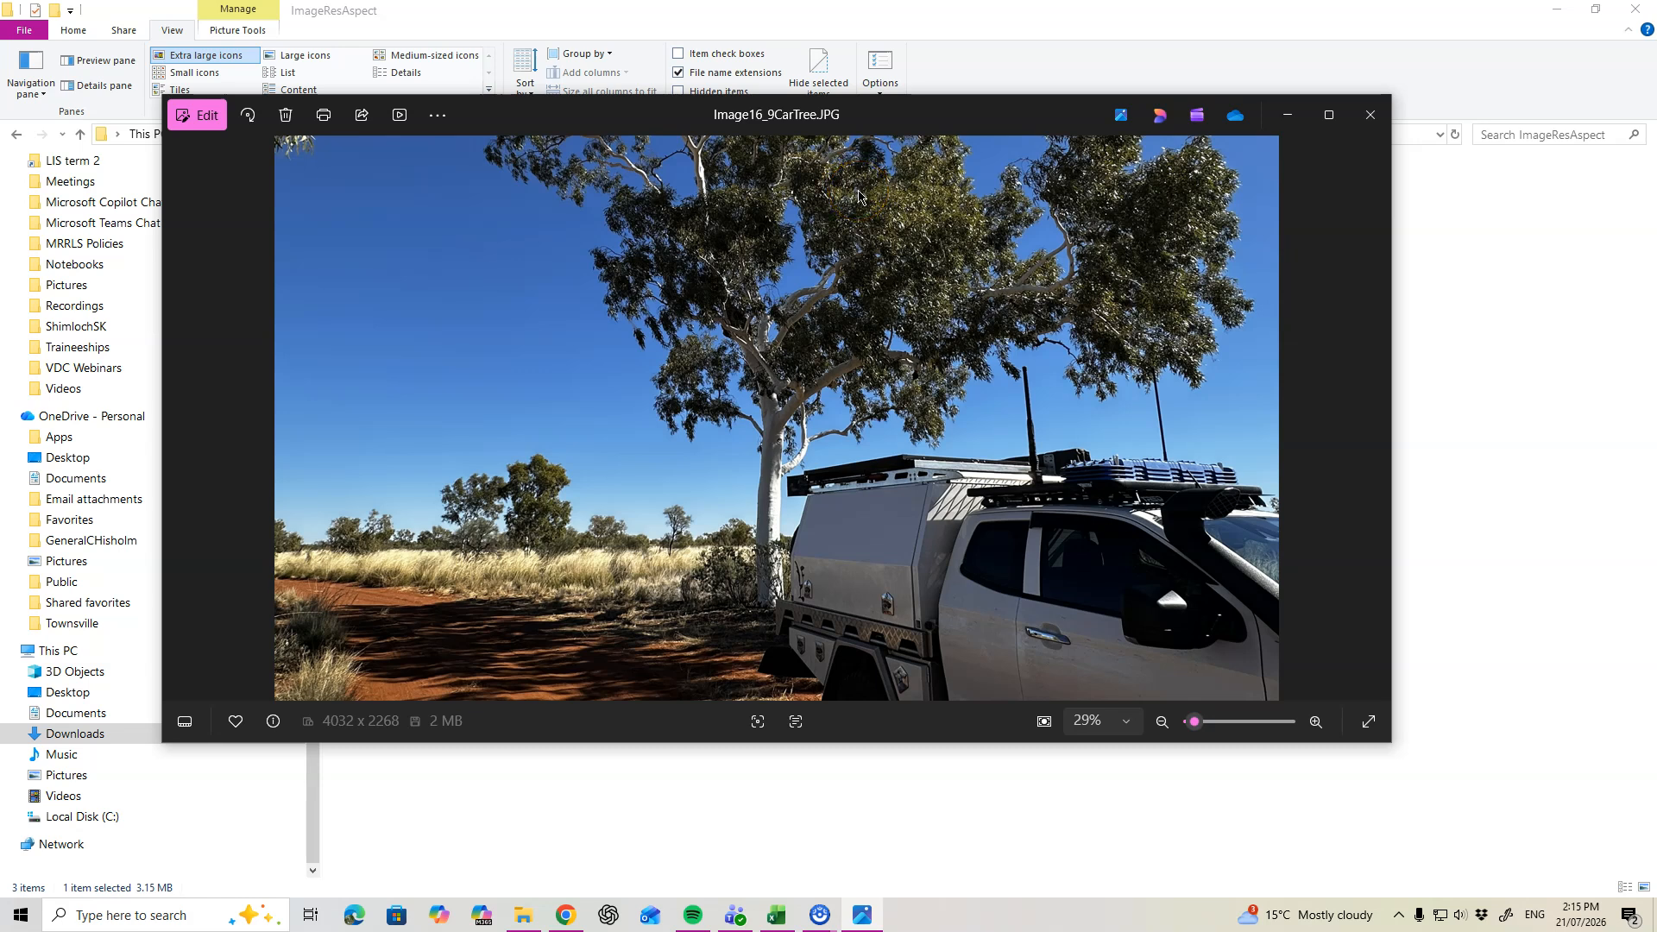
left_click(438, 115)
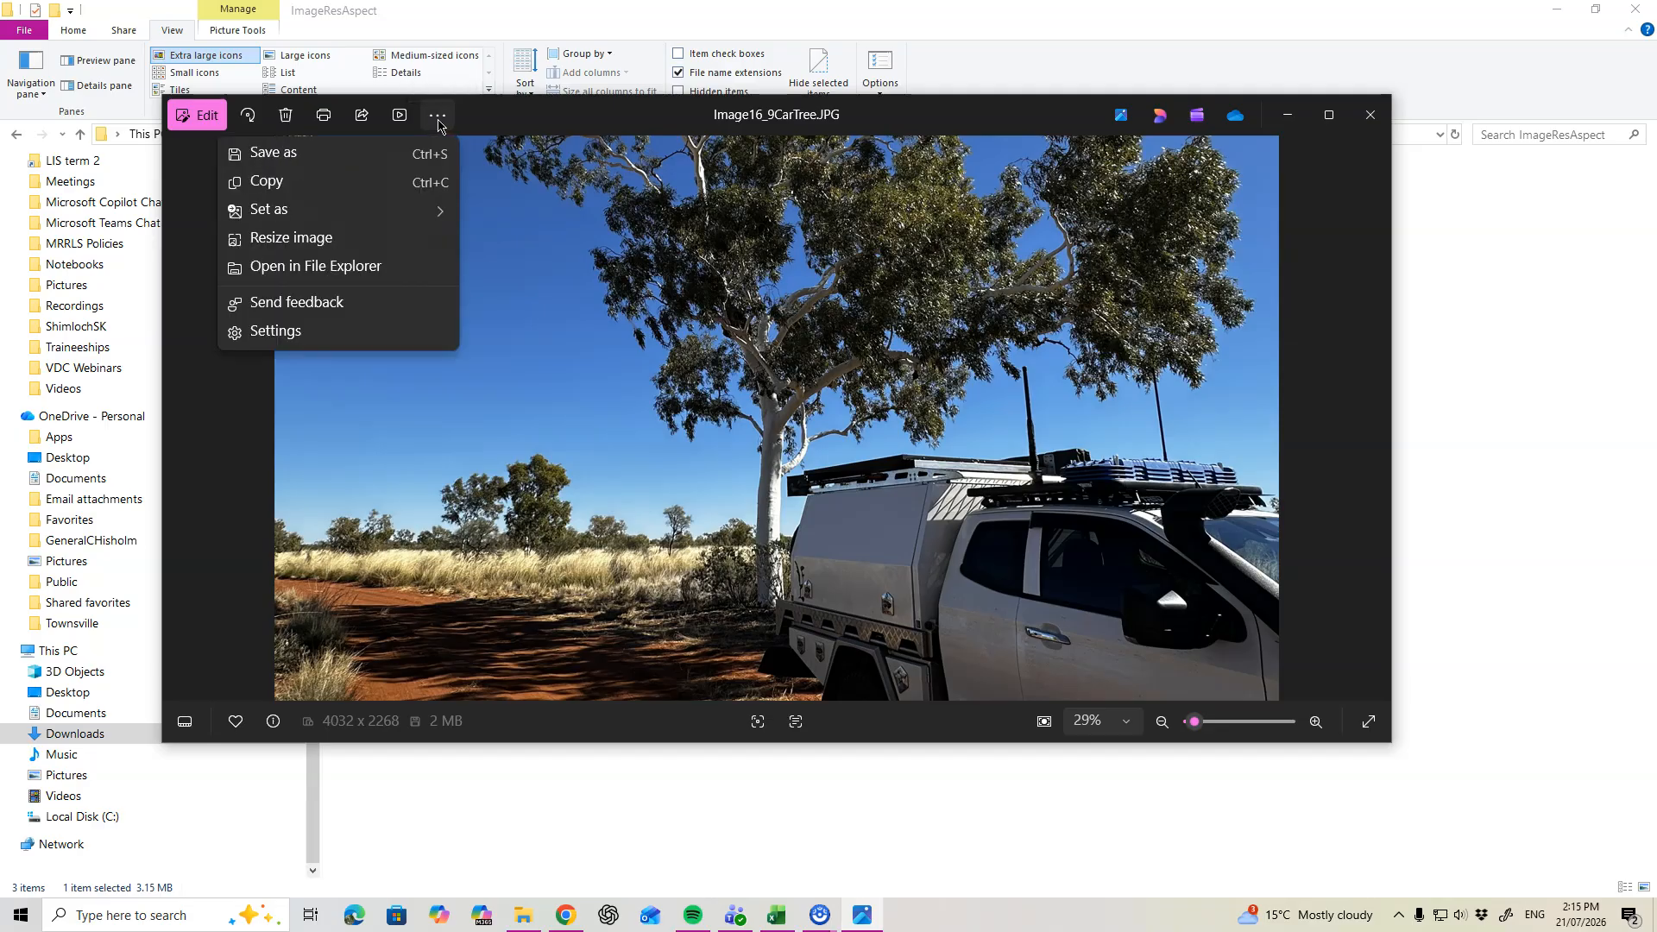
left_click(290, 239)
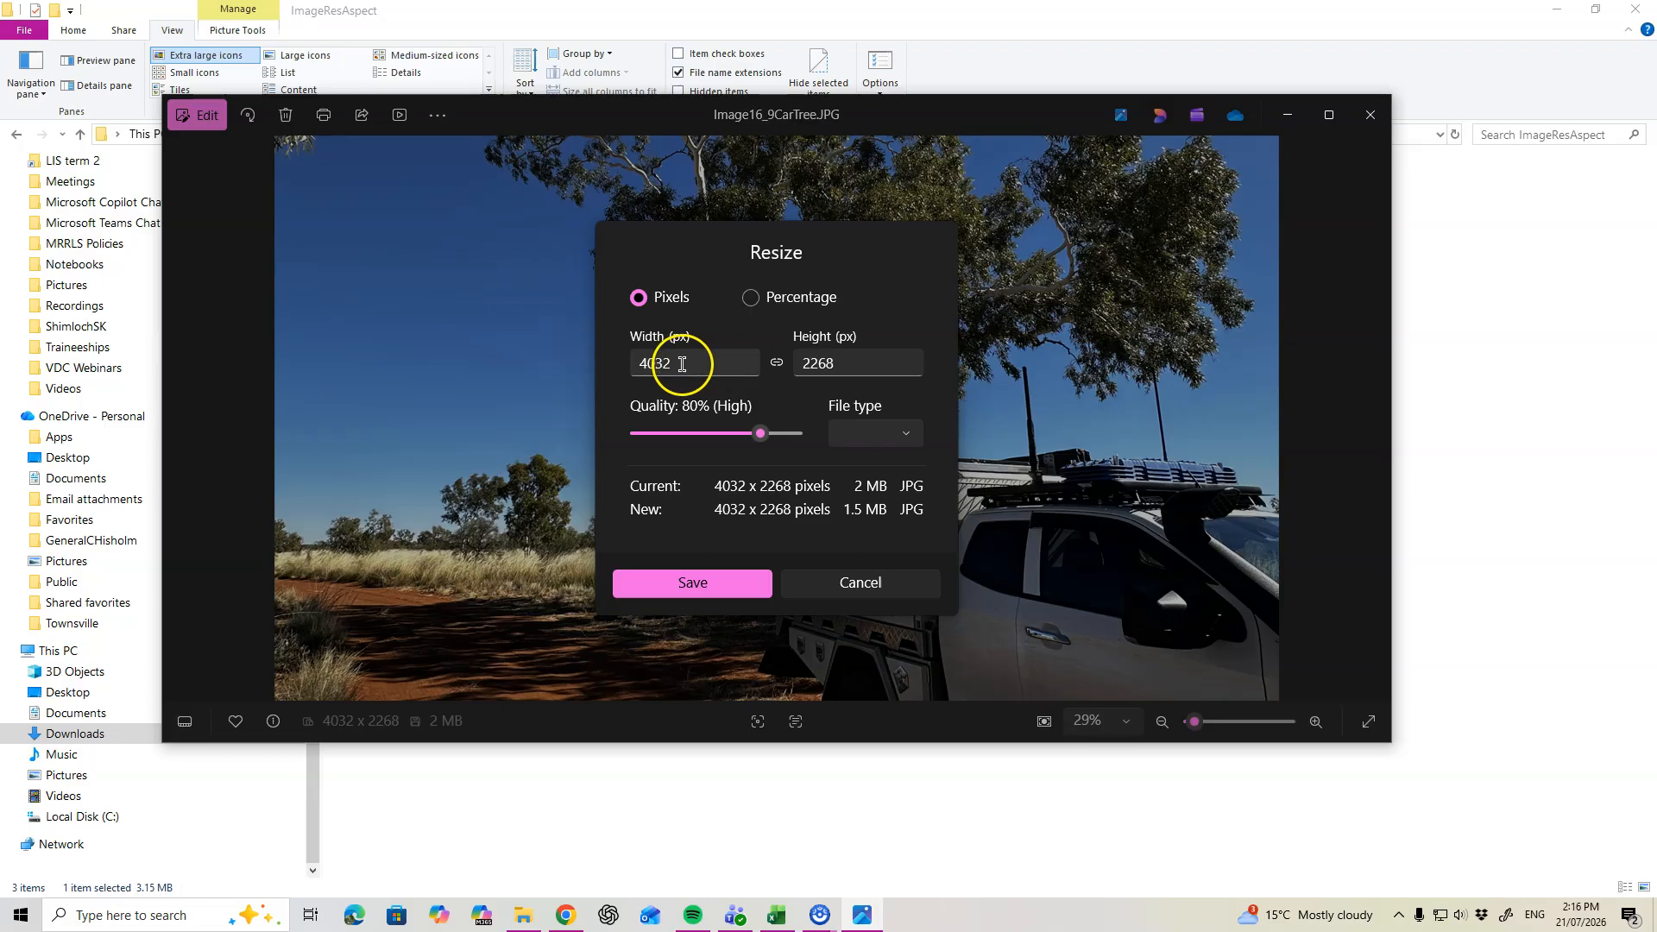
left_click_drag(709, 361, 603, 359)
type("960")
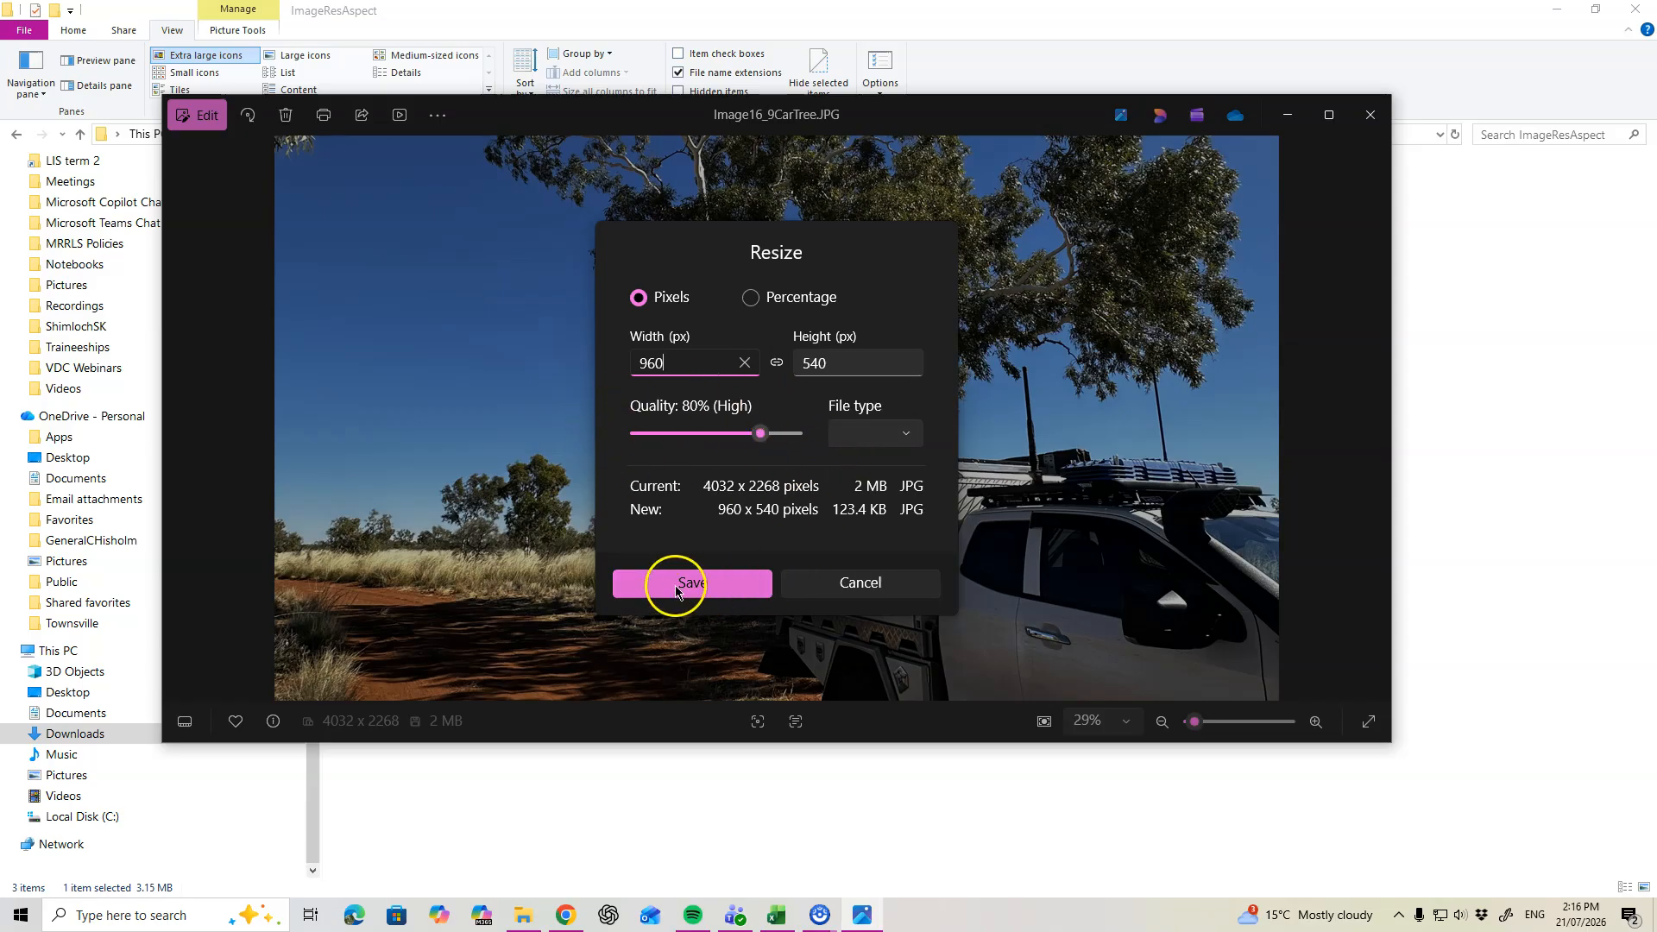
Save the resized crop as Image16_9CarTree960.JPG and move the photo window aside to uncover the files in the folder.
left_click(705, 589)
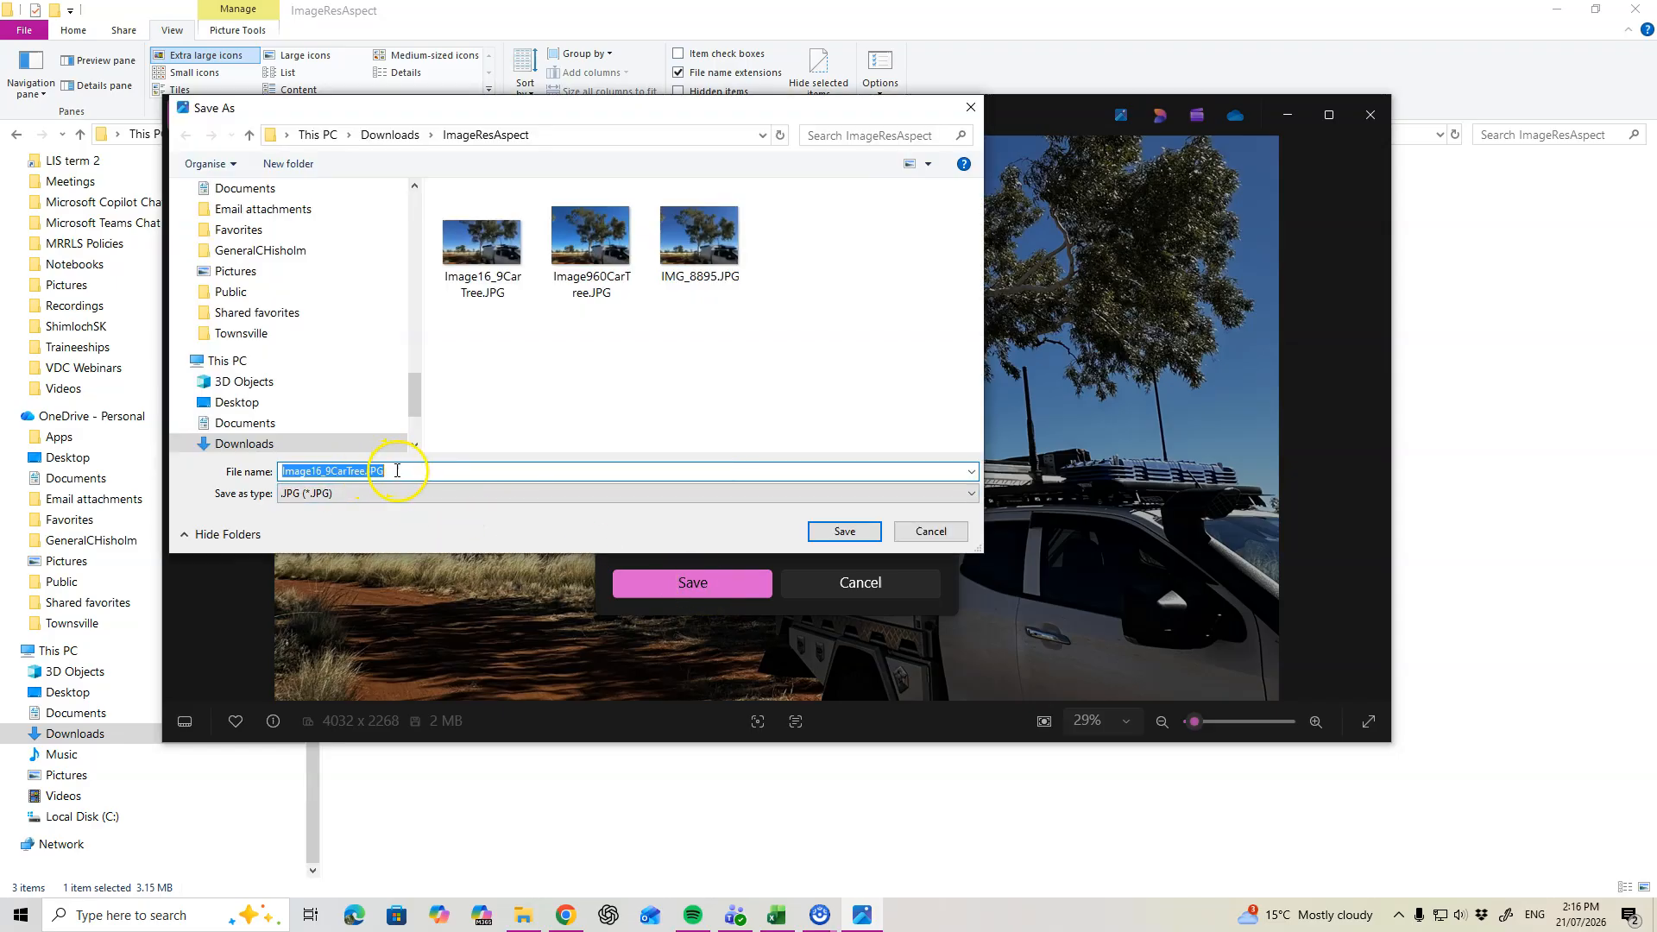
left_click(367, 472)
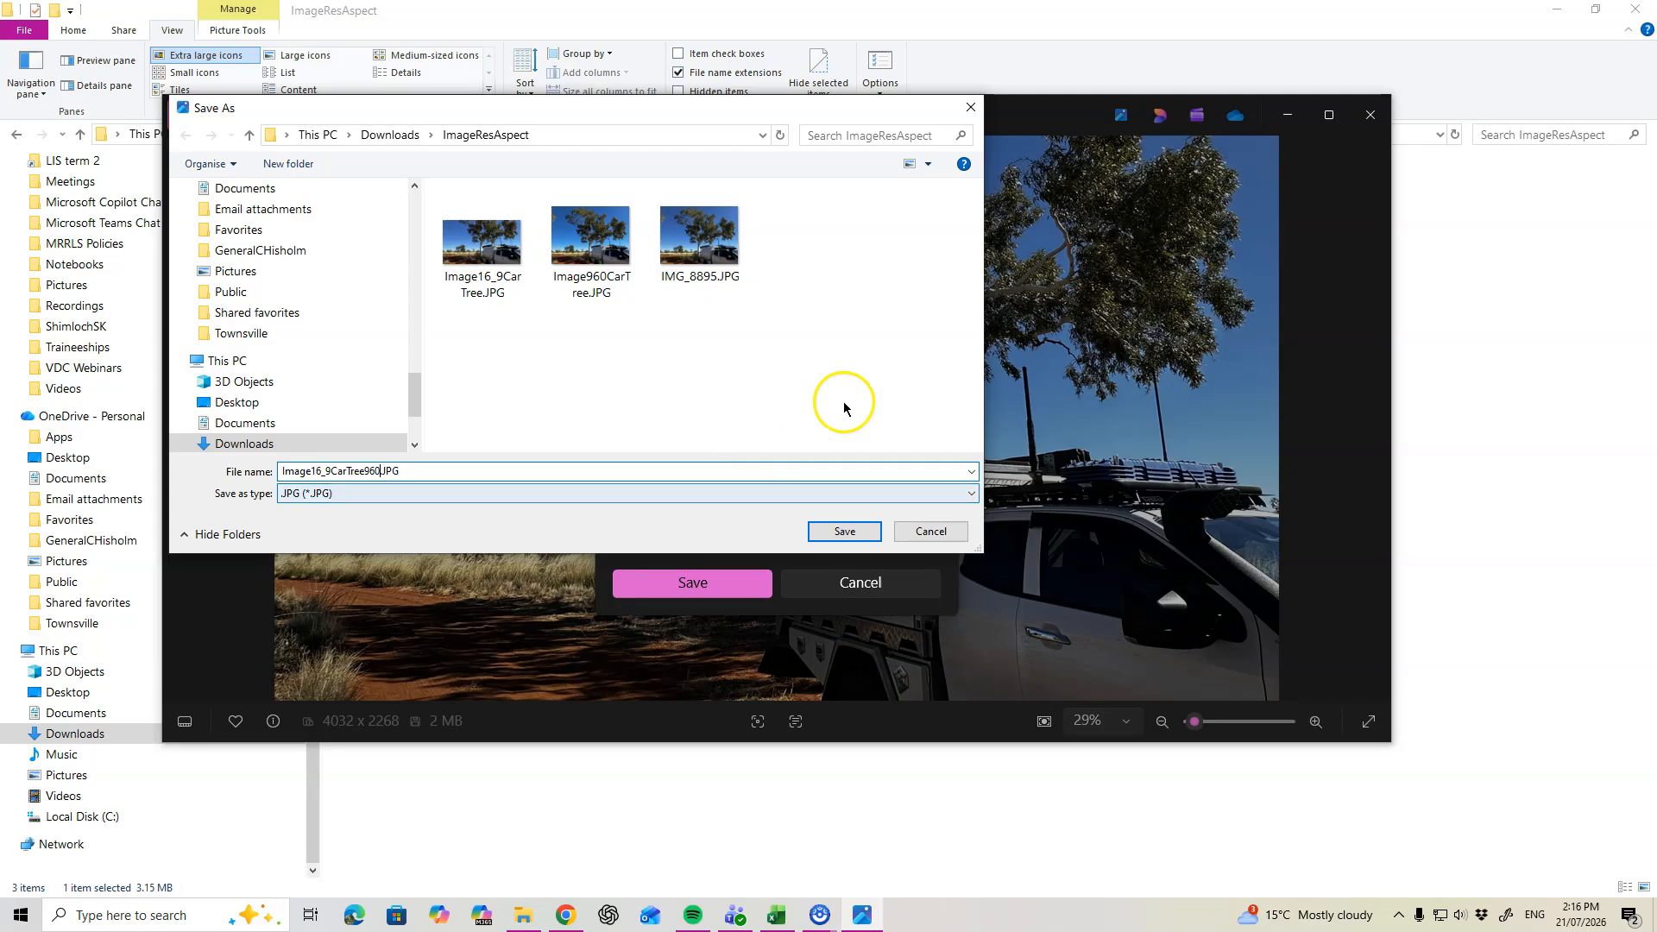
left_click(845, 531)
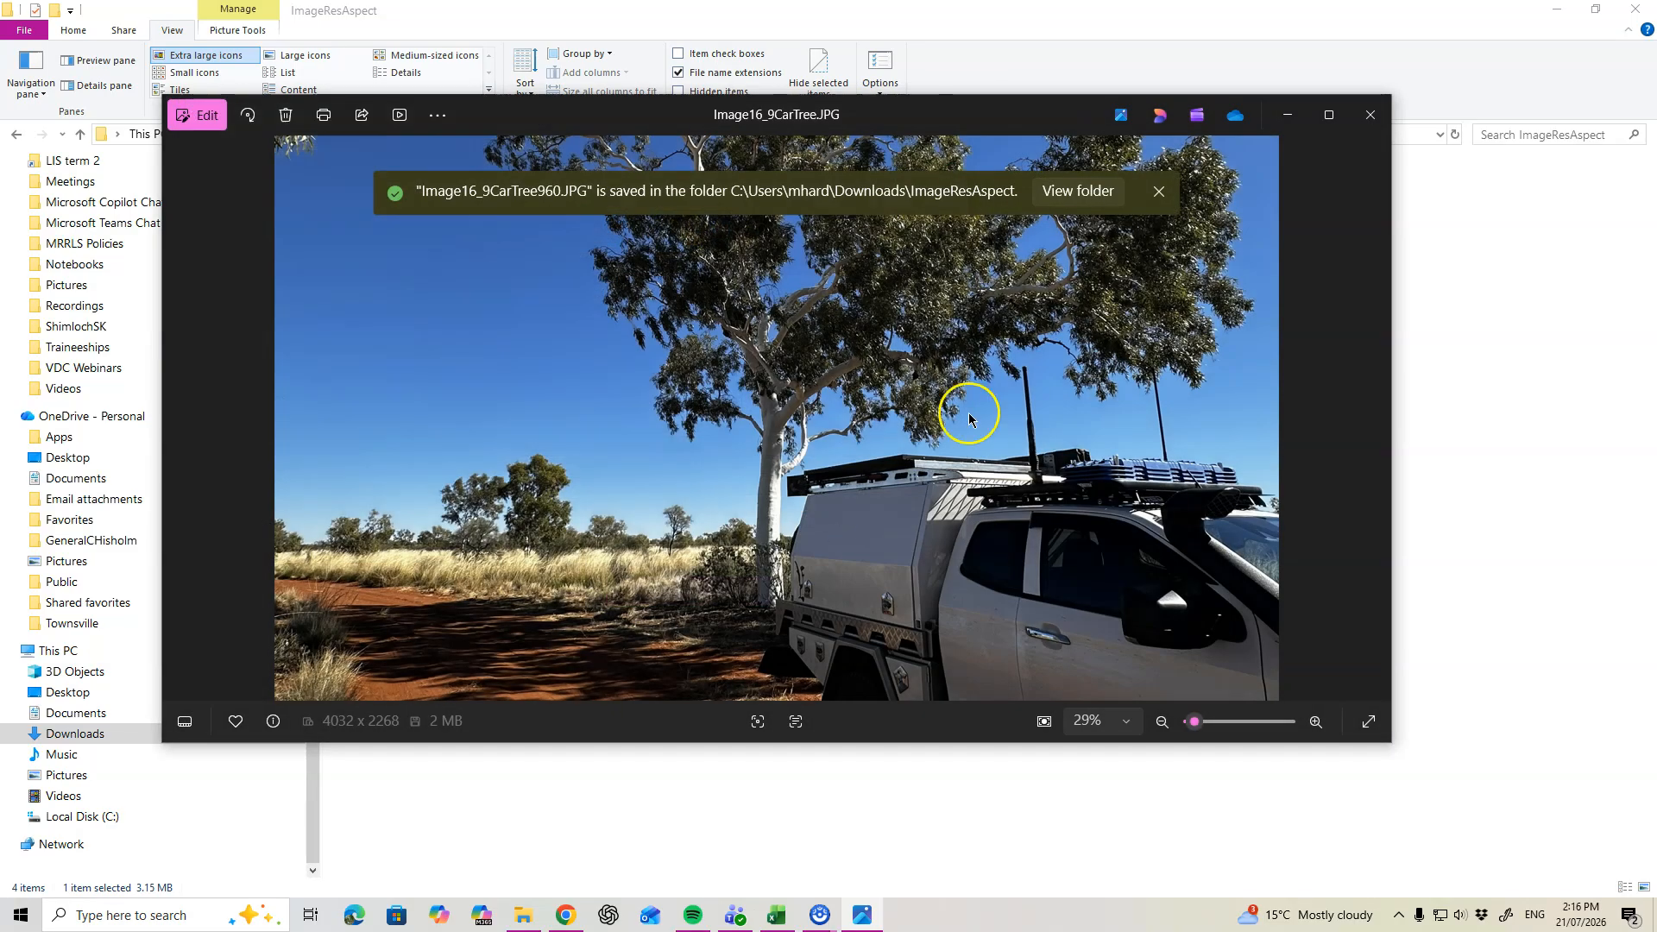
left_click_drag(941, 114, 1030, 408)
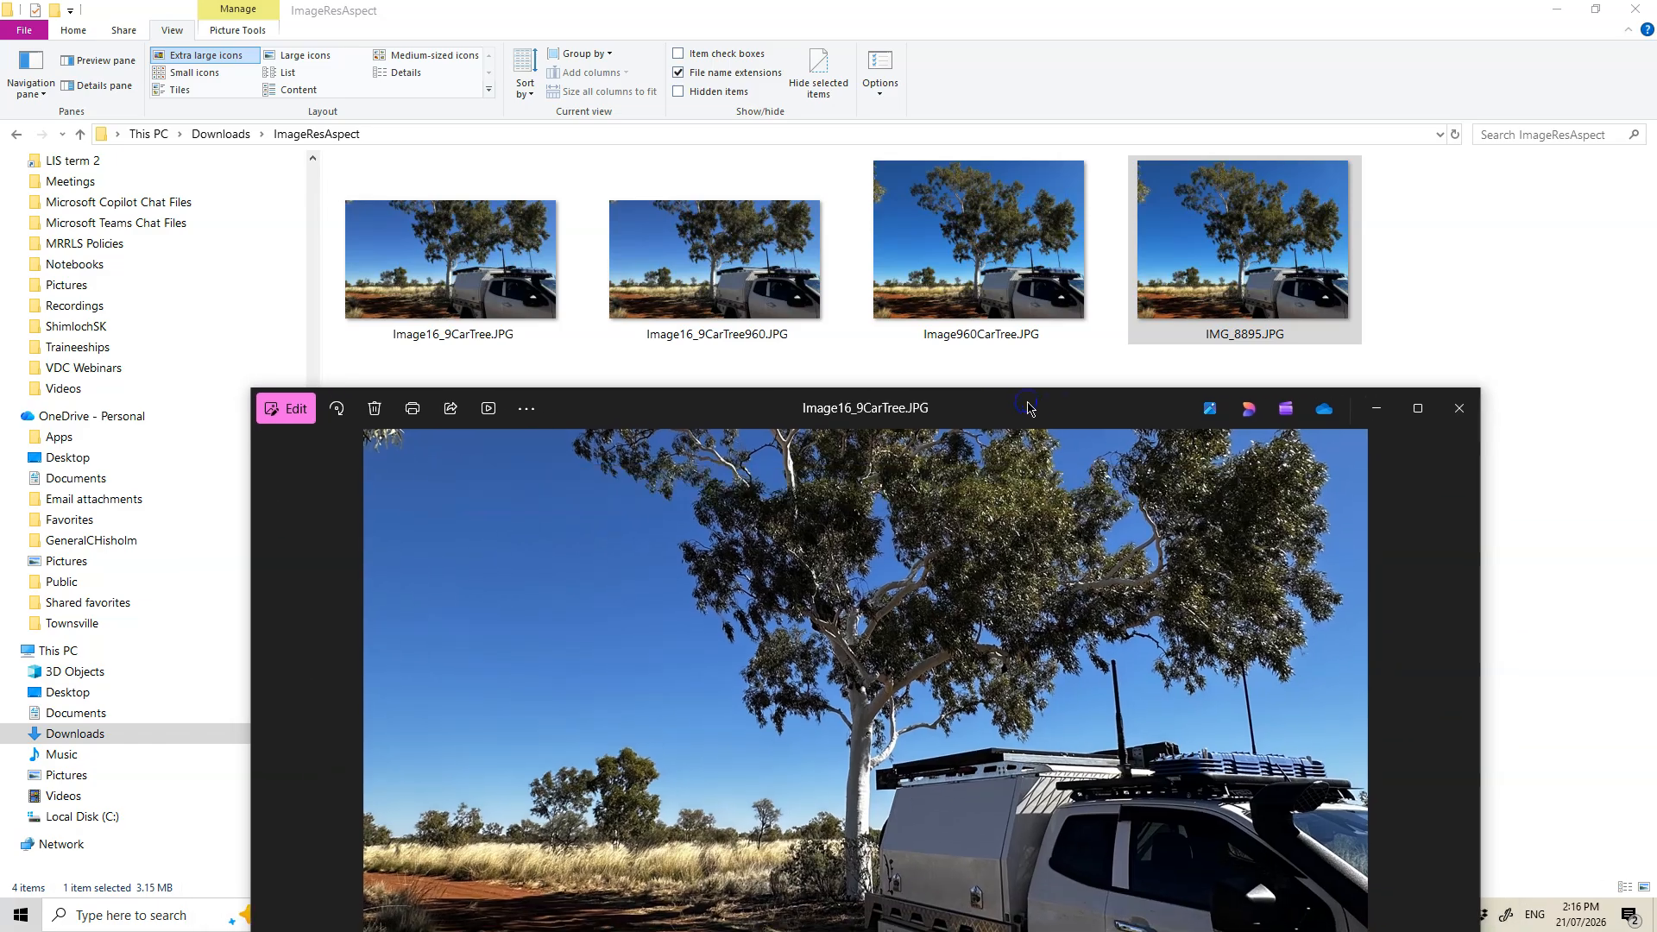